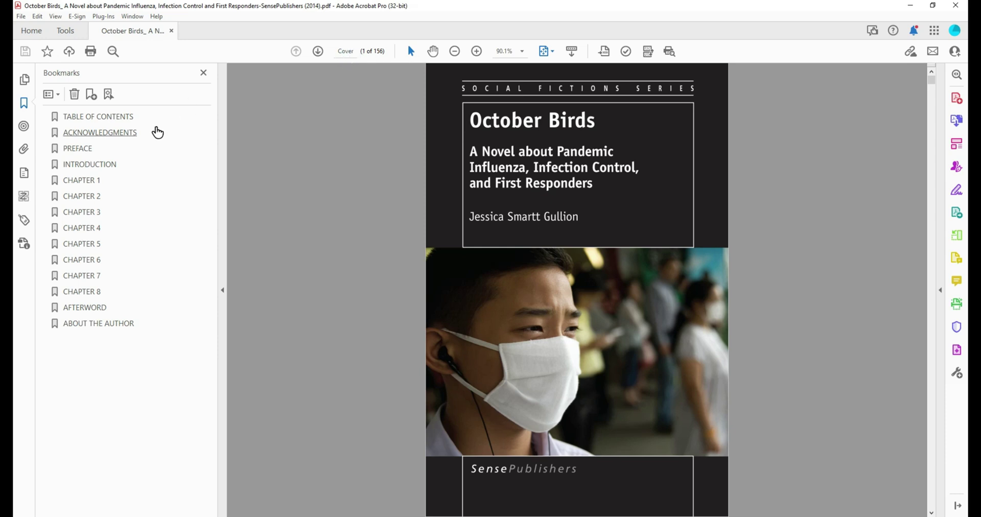
- Switch the left pane from Bookmarks to Accessibility Tags, which shows no tags
click(23, 220)
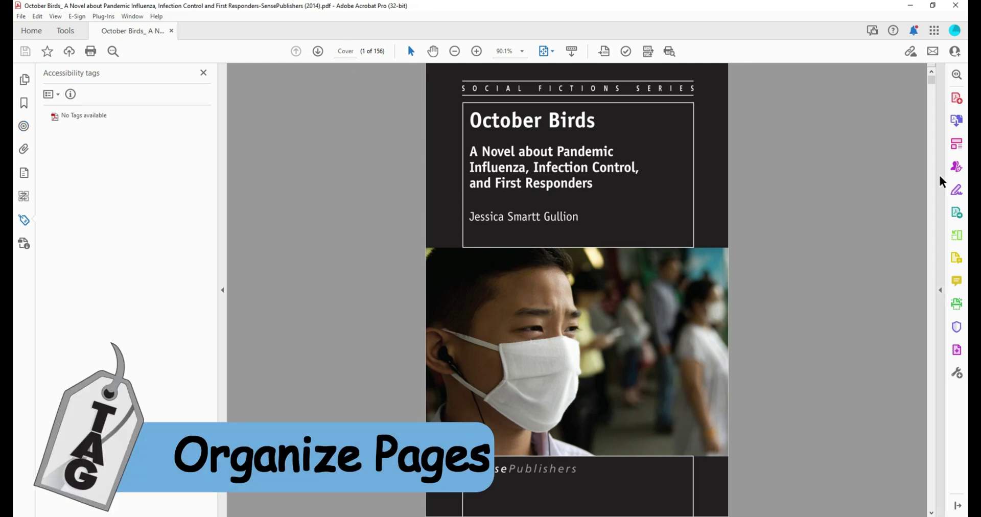
- Open Organize Pages and select the front-matter thumbnails from Cover through xvi
click(957, 238)
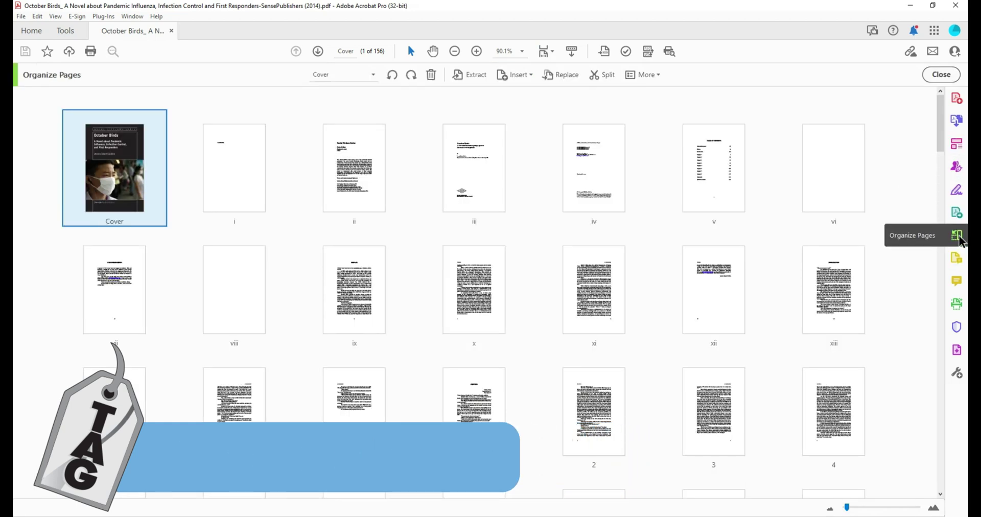
scroll(563, 255, down, 3)
scroll(98, 234, up, 3)
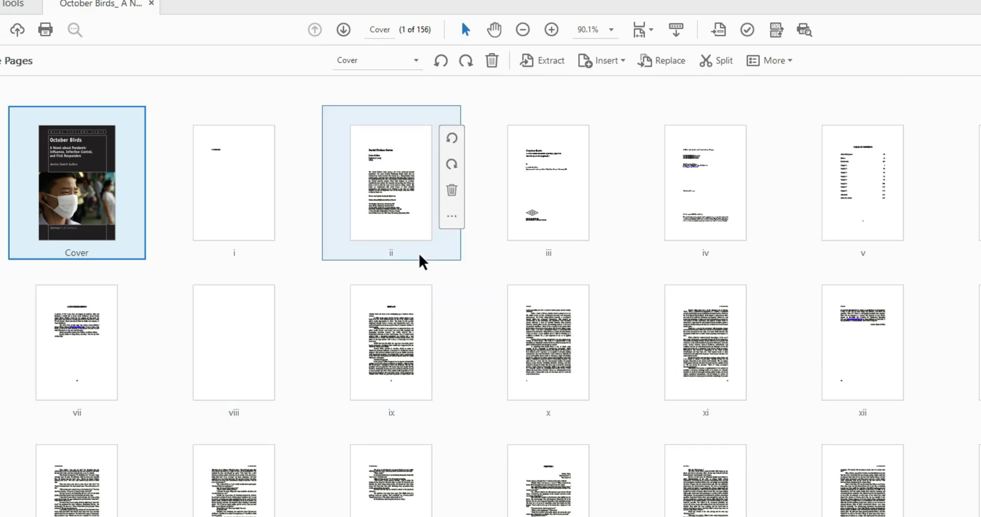
shift+click(388, 507)
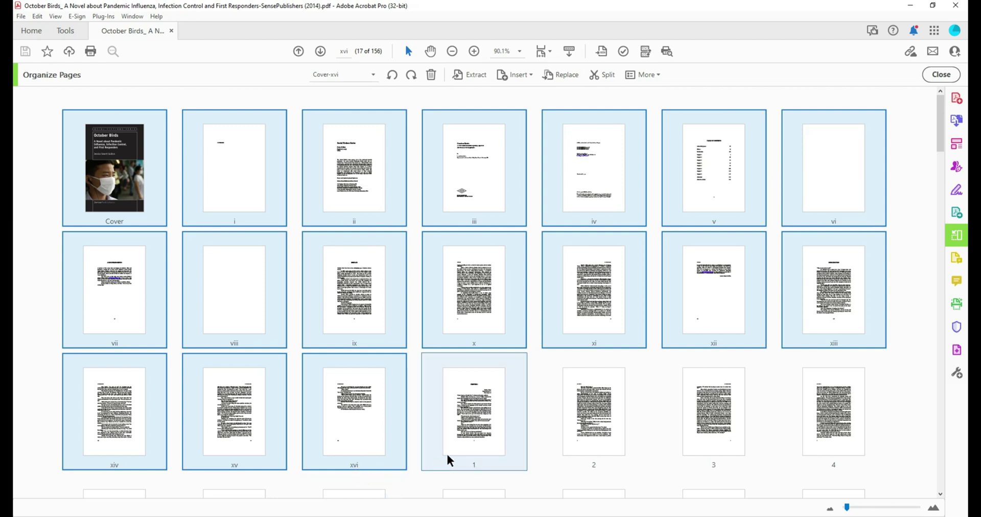
- Extract Cover through xvi with Delete Pages after extracting, then review the new 17-page file
click(475, 75)
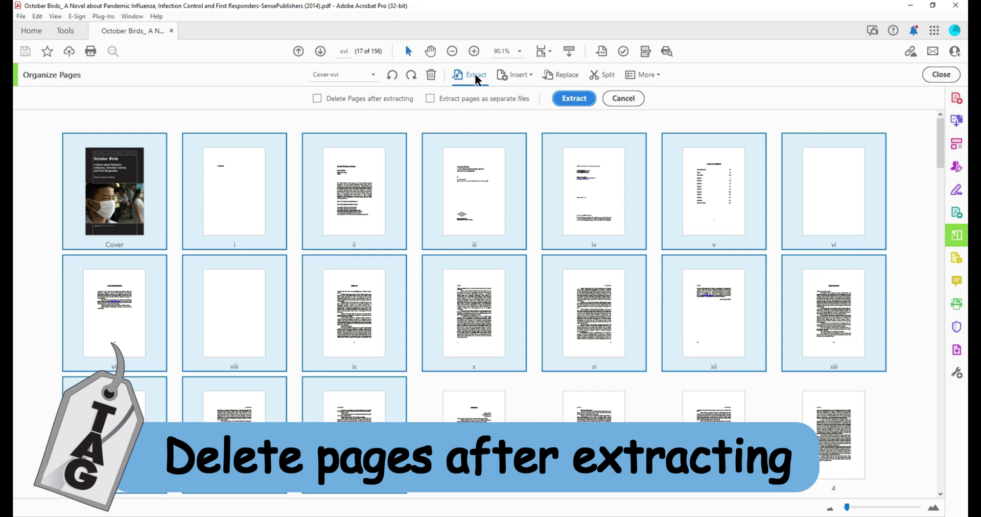
click(369, 97)
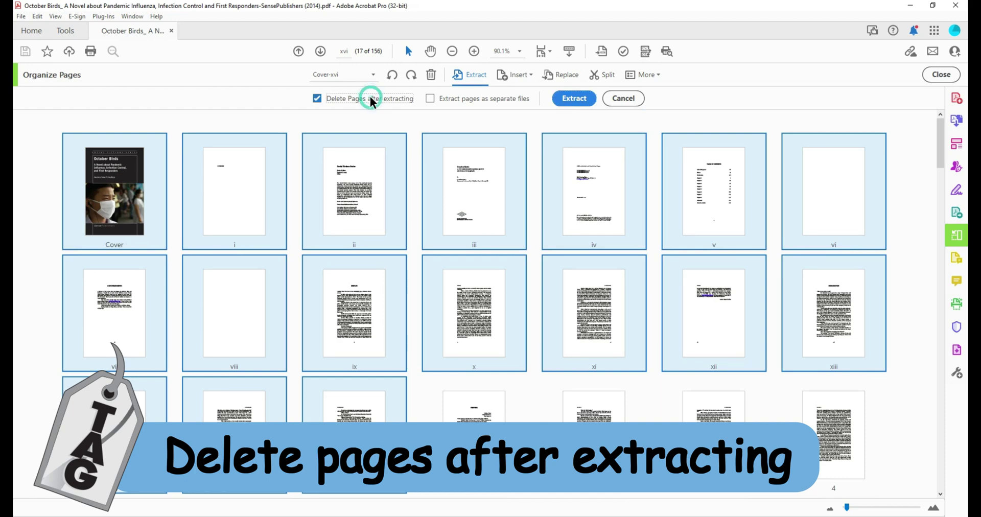
click(574, 98)
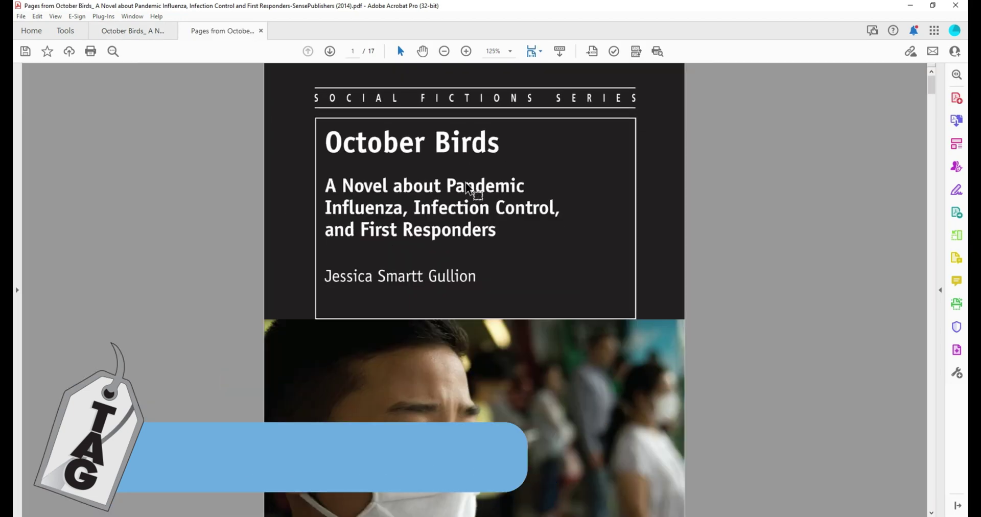
scroll(472, 180, down, 5)
scroll(523, 194, down, 10)
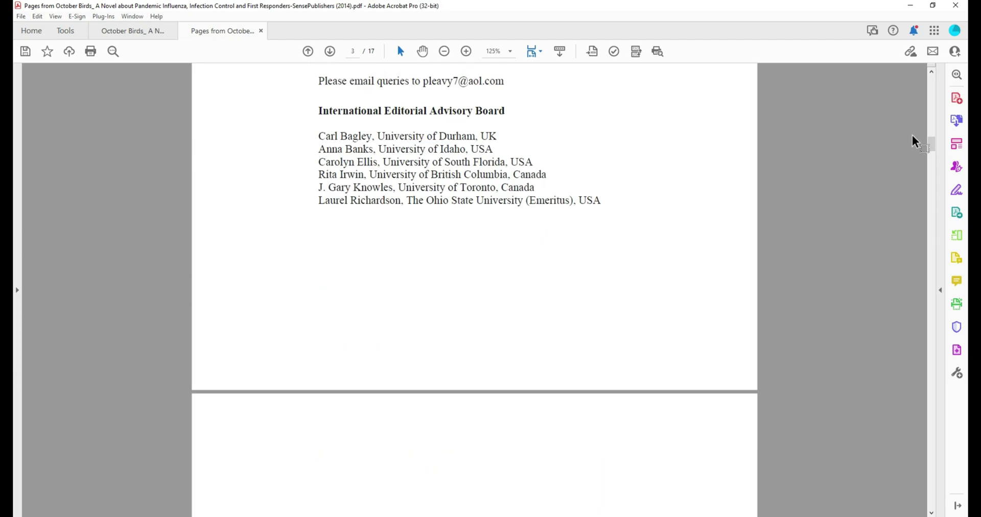
scroll(934, 207, down, 5)
drag(934, 207, 931, 498)
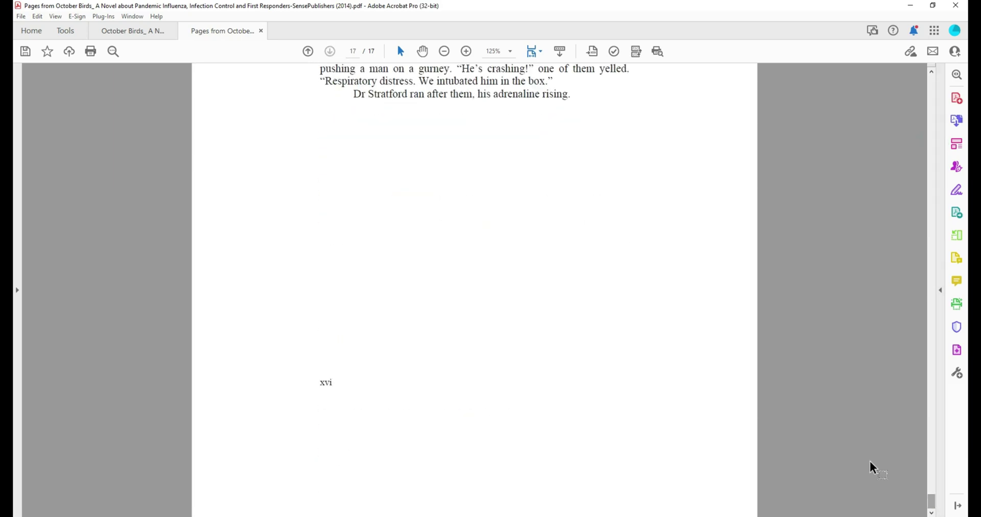
key(ctrl+minus)
scroll(563, 173, up, 15)
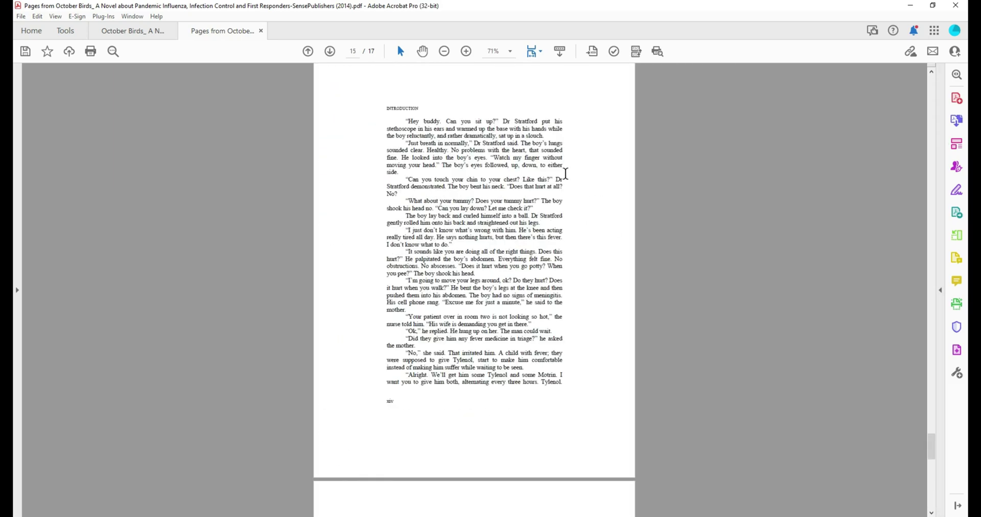
- Return to the original novel and close the Organize Pages tool
click(143, 30)
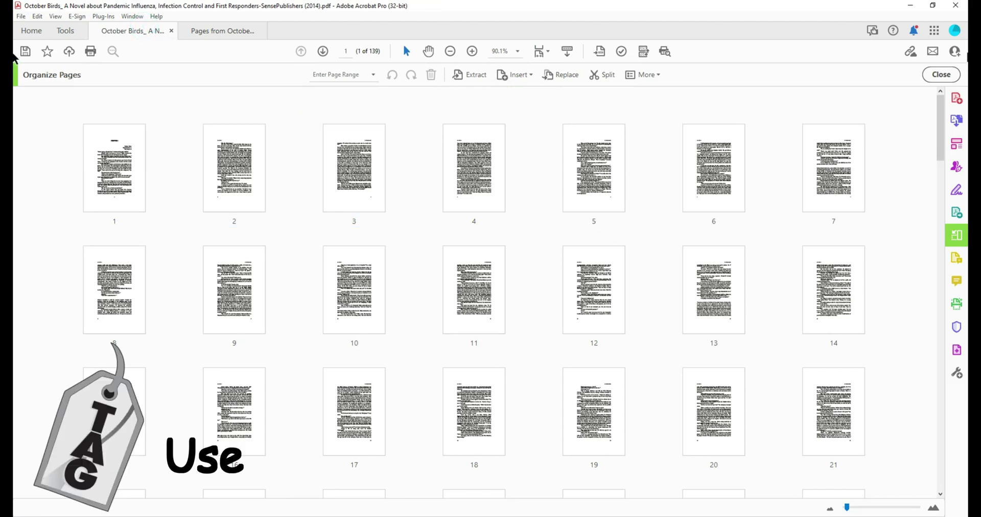
click(942, 75)
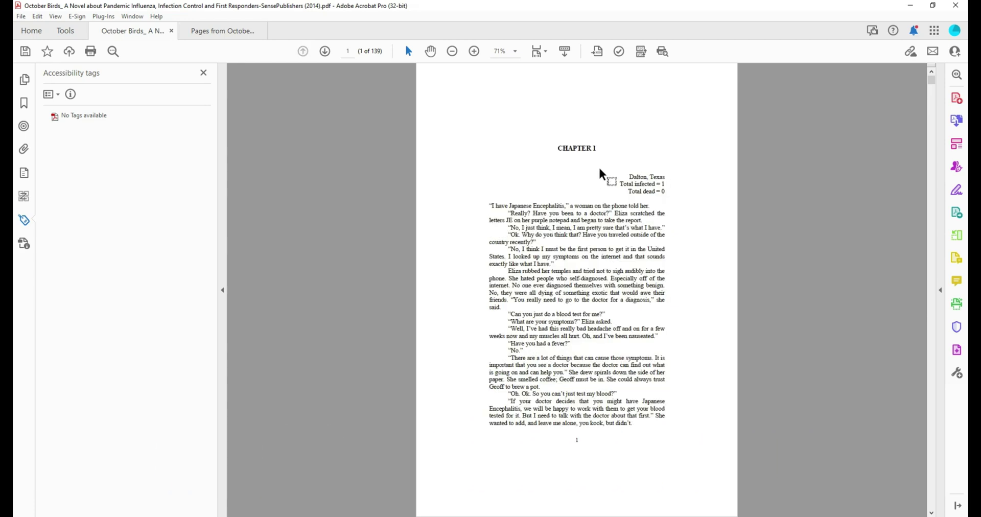
drag(556, 149, 597, 149)
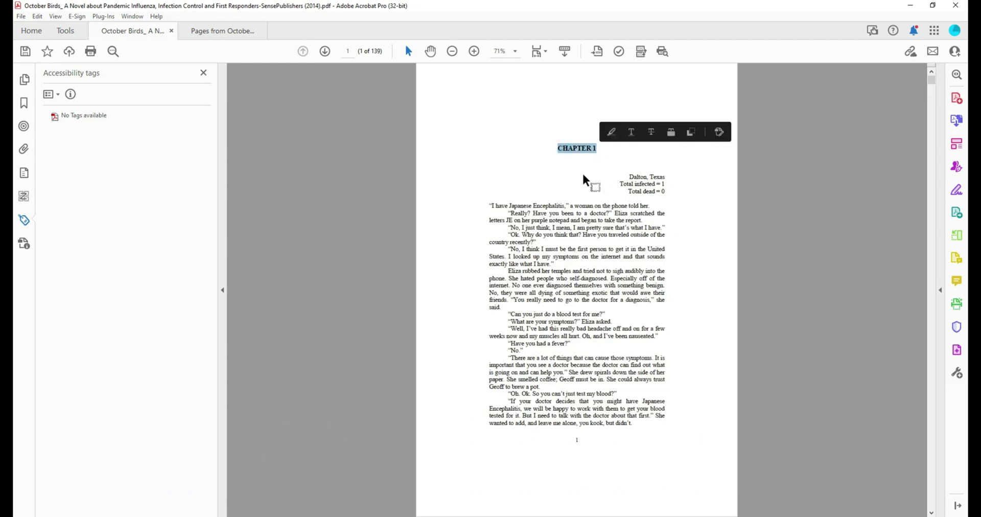
click(585, 167)
- Scroll through Chapter 1 to page 22, where it ends
scroll(578, 166, up, 3)
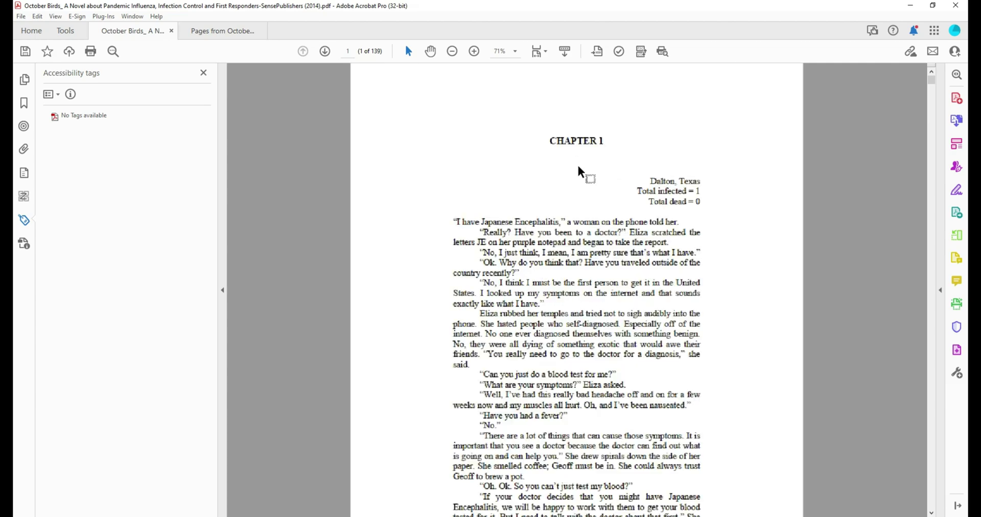
scroll(578, 166, down, 1)
scroll(578, 167, down, 2)
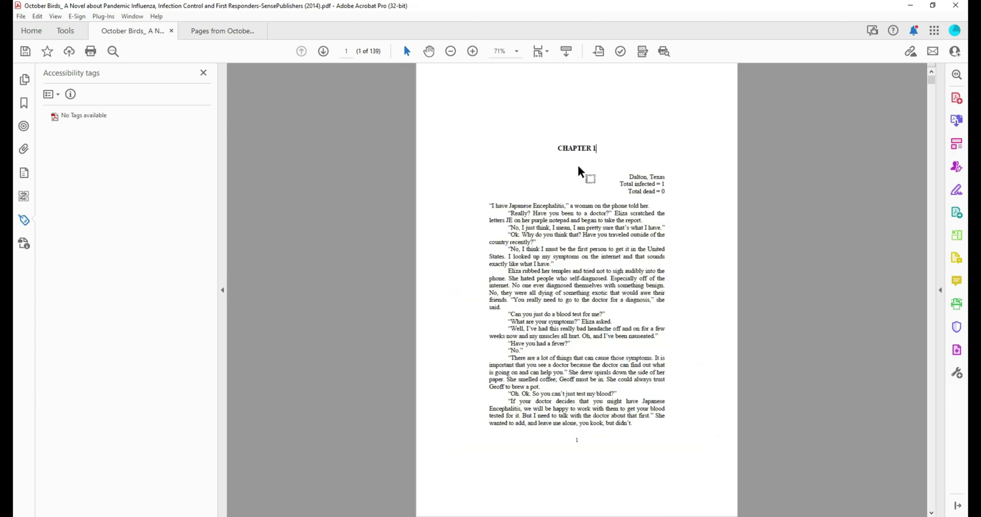
scroll(579, 166, down, 3)
scroll(578, 166, down, 6)
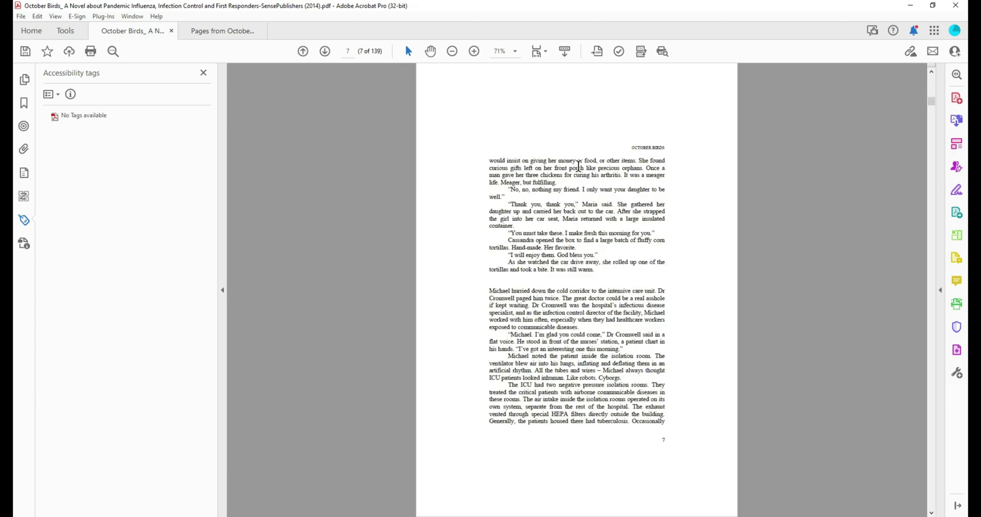
scroll(578, 166, down, 5)
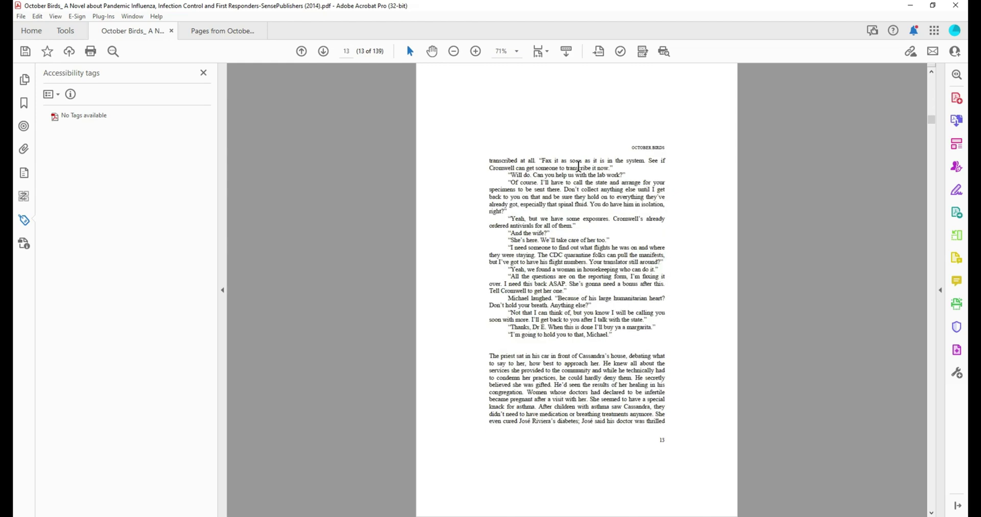
scroll(579, 166, down, 5)
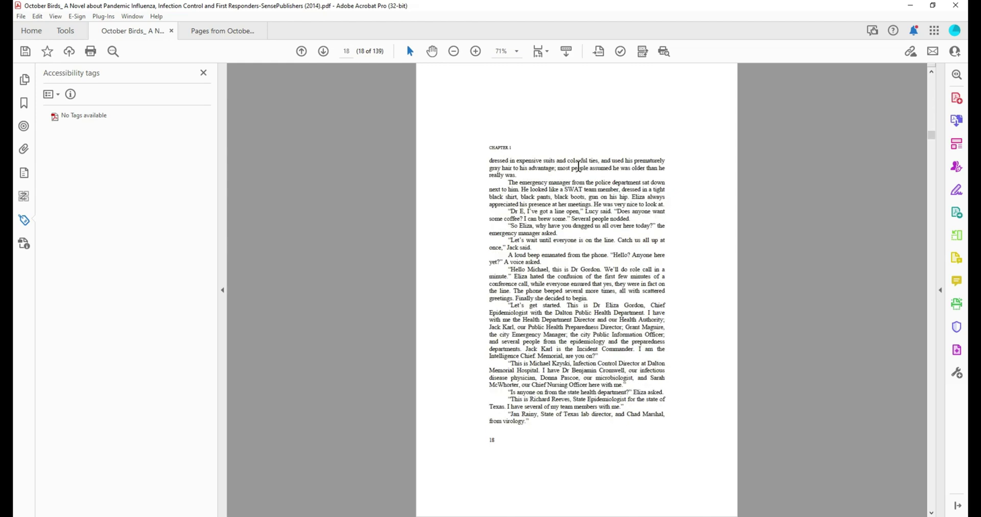
scroll(579, 166, down, 2)
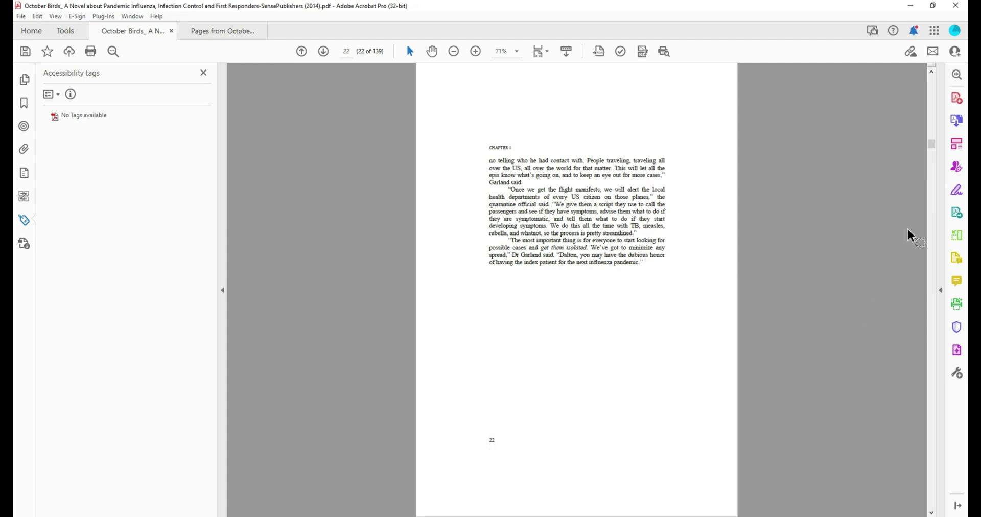
- Reopen Organize Pages and select Chapter 1's pages 1 through 22
click(958, 236)
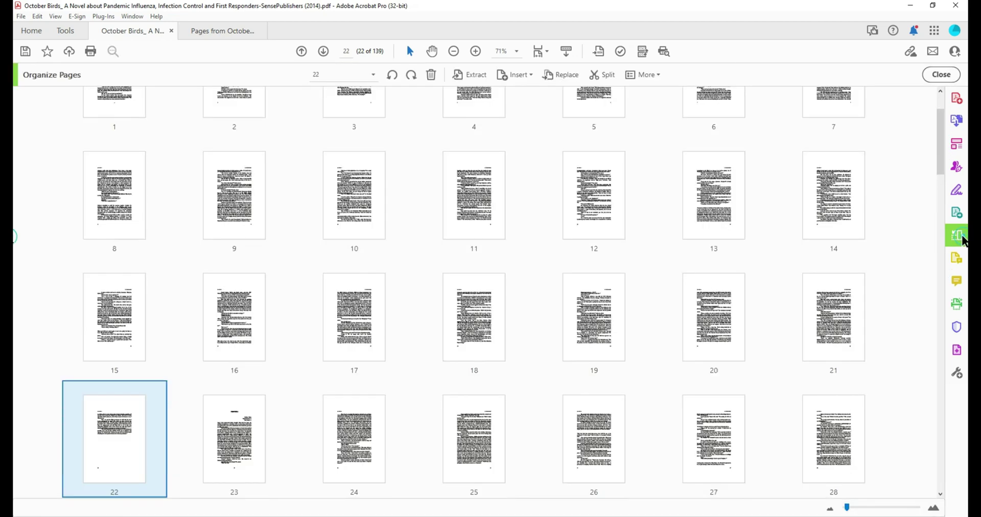
mouse_move(132, 470)
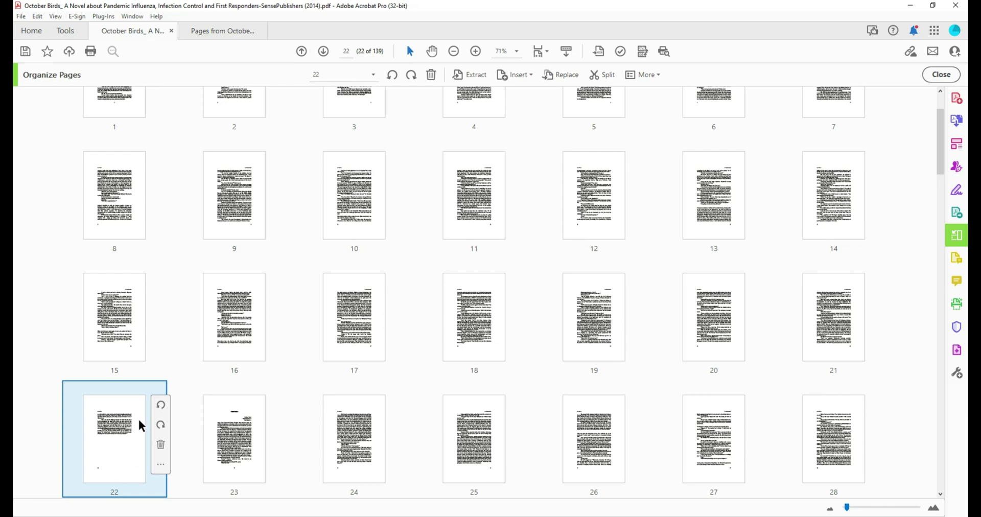
scroll(129, 425, up, 2)
drag(131, 425, 117, 175)
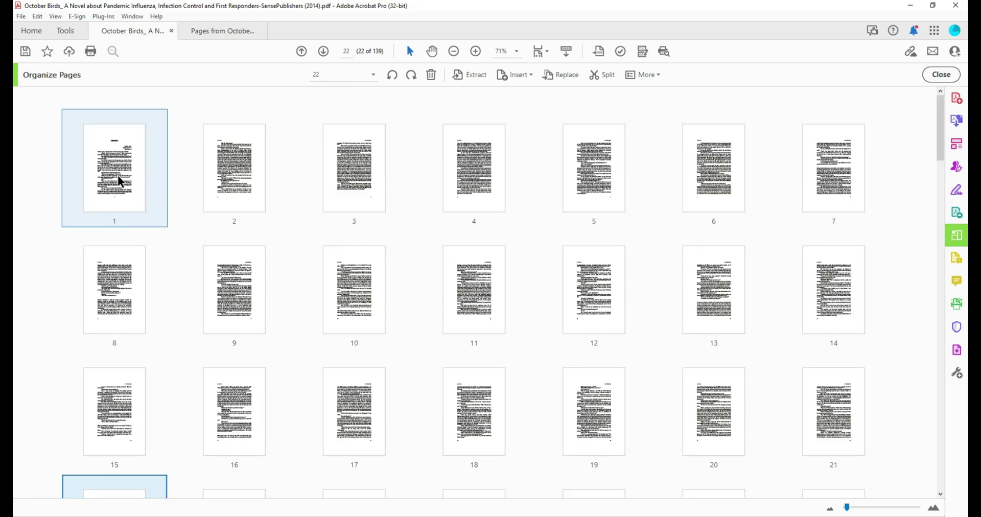
shift+click(118, 175)
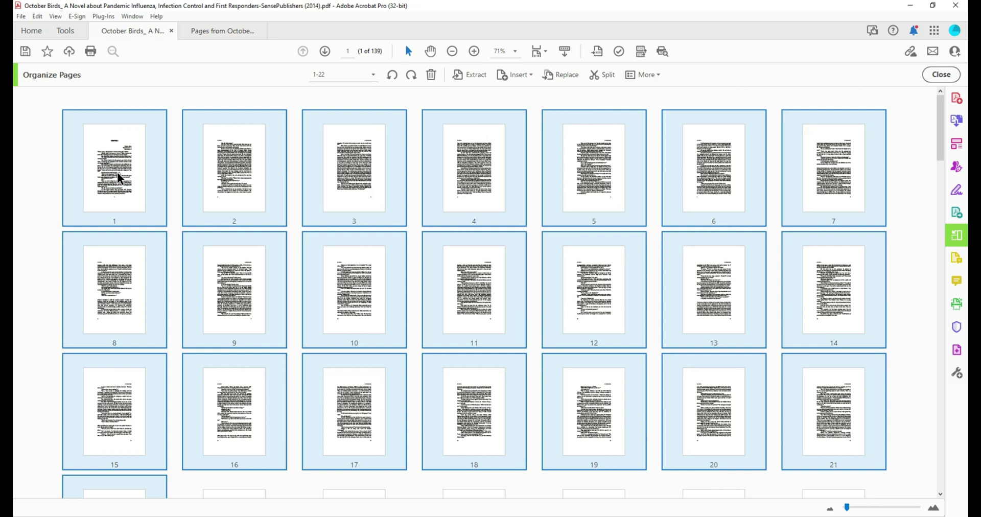
- Extract pages 1–22 into a new file, deleting them from the novel
click(473, 75)
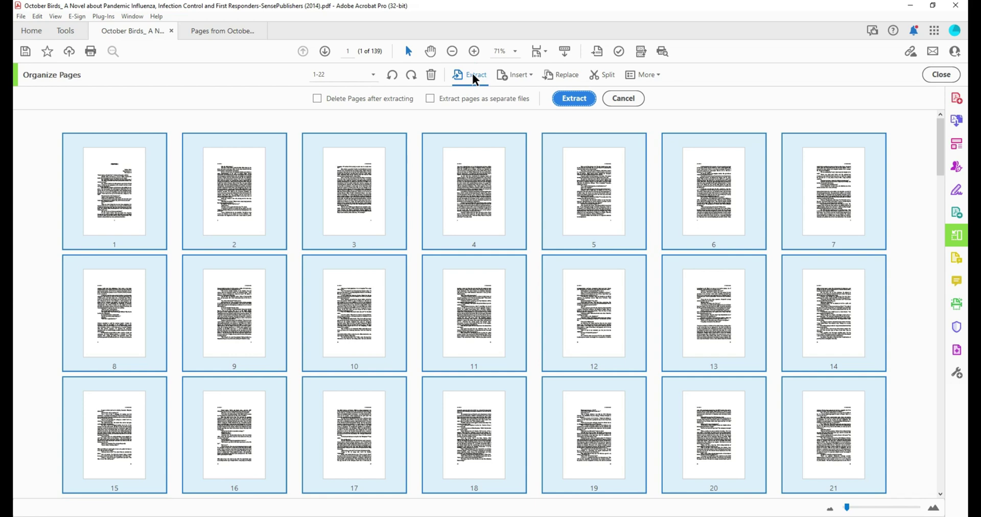
click(353, 96)
click(575, 99)
scroll(431, 113, down, 2)
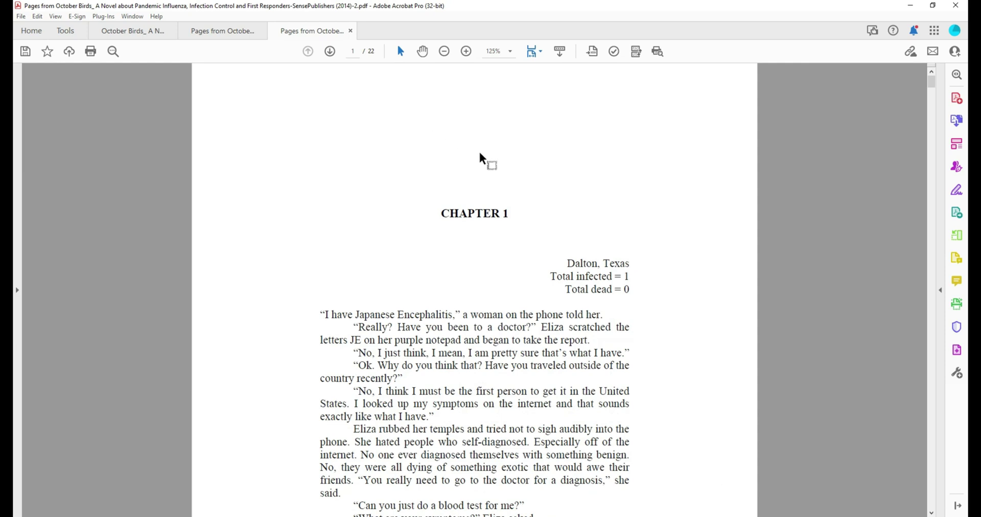
- Review the 17-page and 22-page extracted files, then return to the novel
click(241, 29)
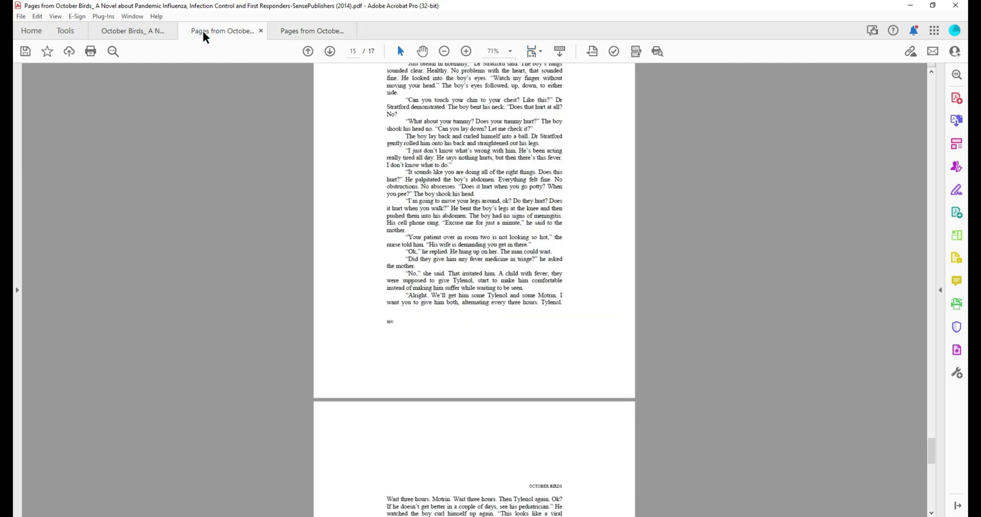
click(311, 29)
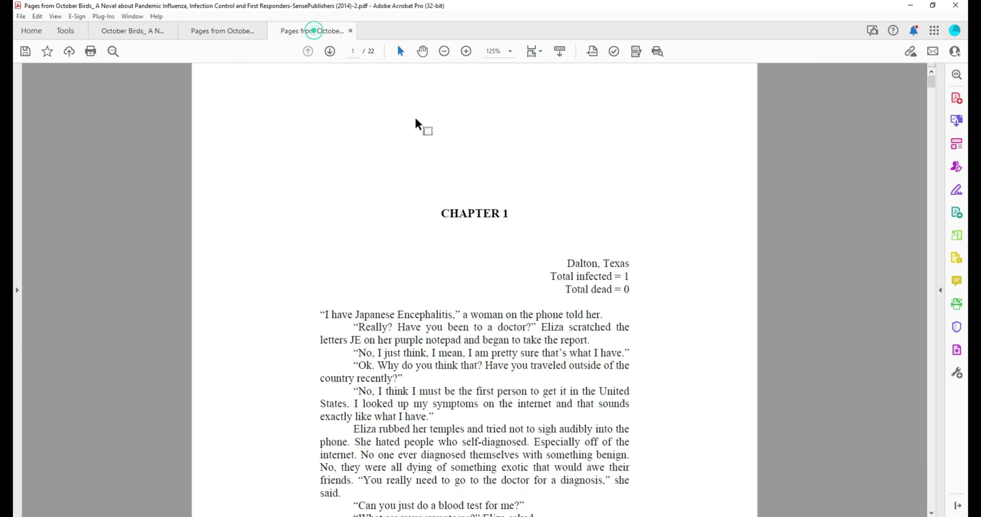
click(127, 31)
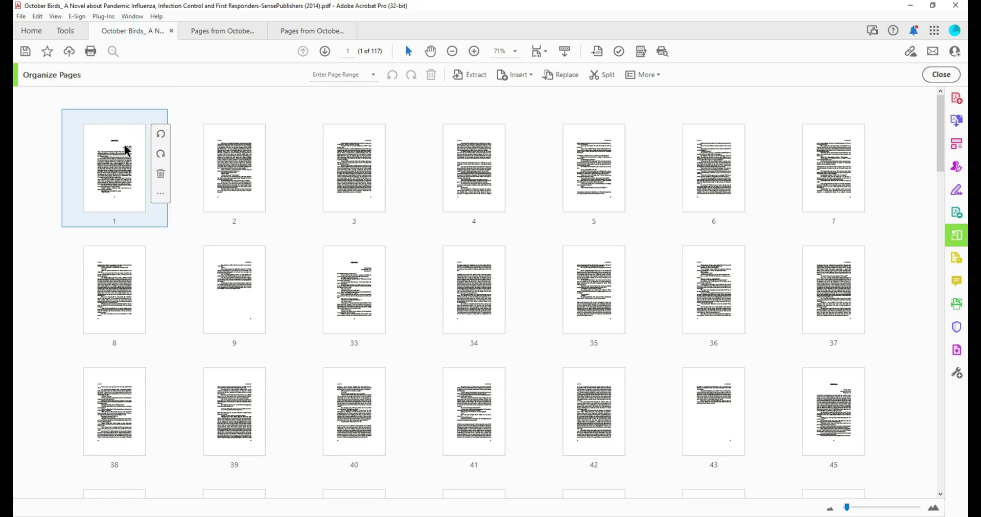
- Enlarge the thumbnails, select page 1 (Chapter 2), and scroll to page 10 where Chapter 3 starts
scroll(126, 146, up, 3)
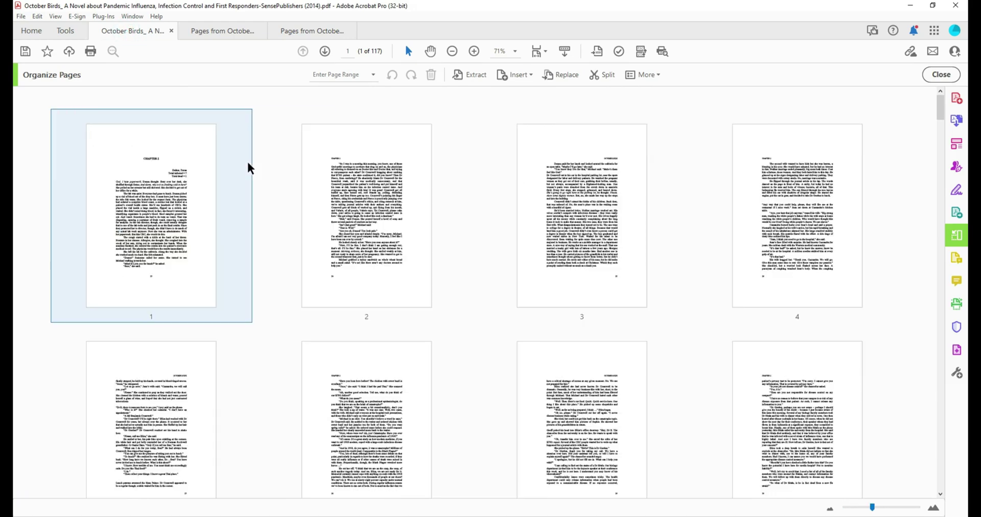
scroll(247, 161, up, 1)
click(342, 158)
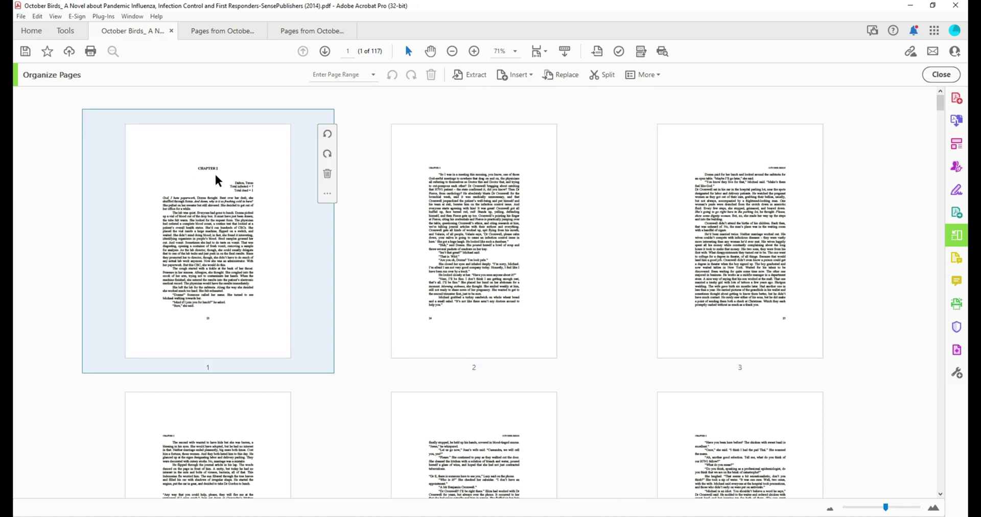
click(186, 181)
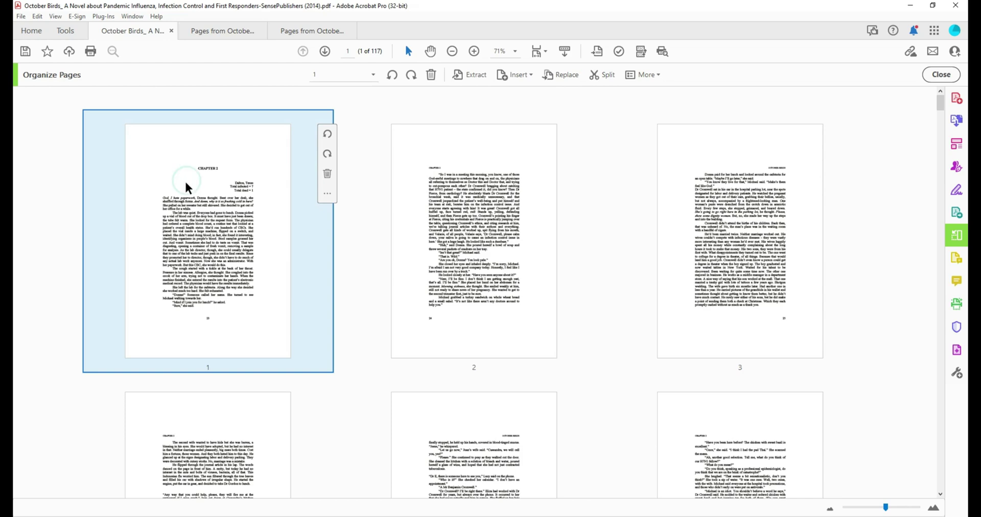
scroll(245, 181, down, 5)
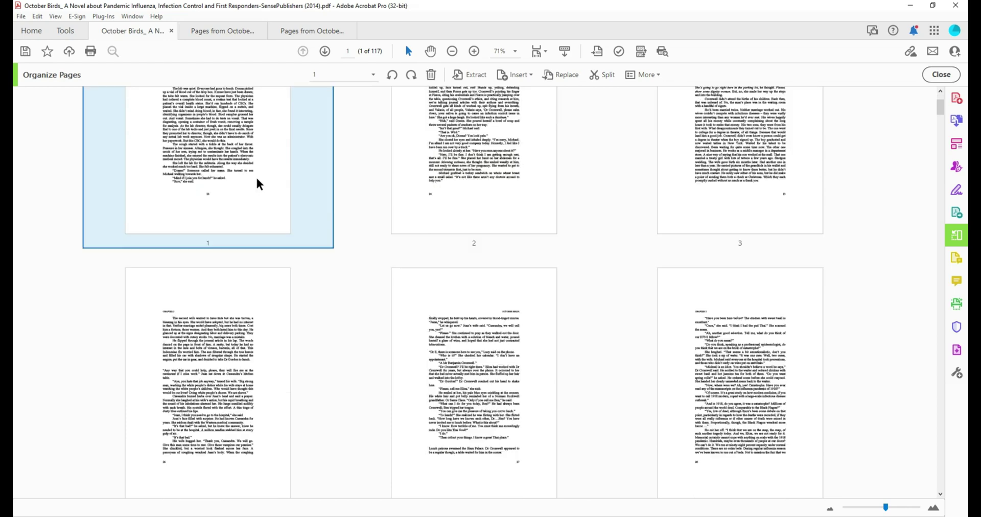
scroll(255, 178, down, 3)
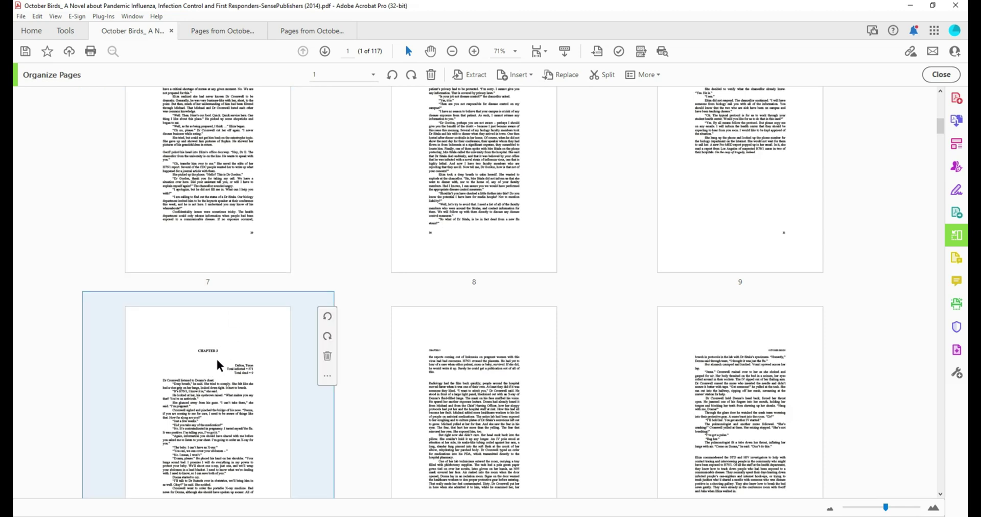
- Extract Chapter 2 (pages 1–9) into a new file, removing it from the novel
shift+click(739, 200)
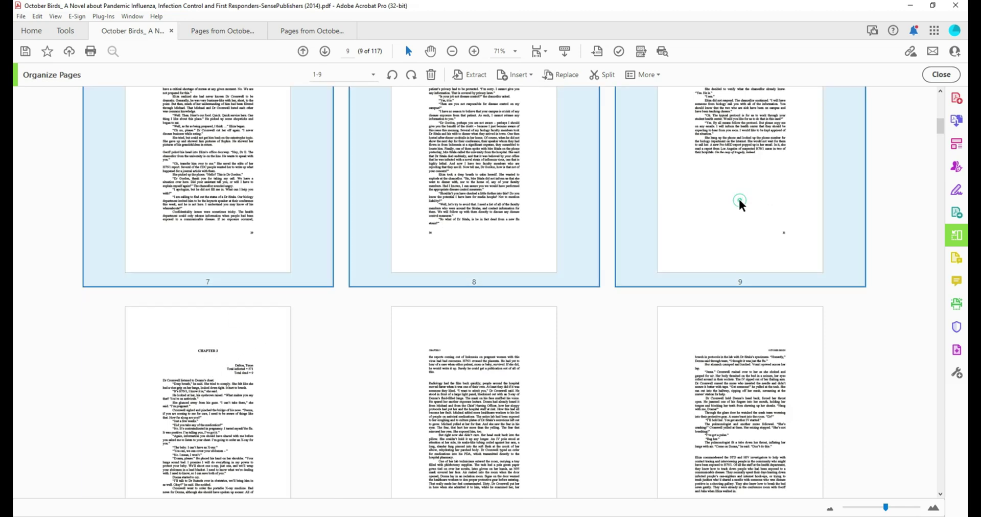
click(476, 76)
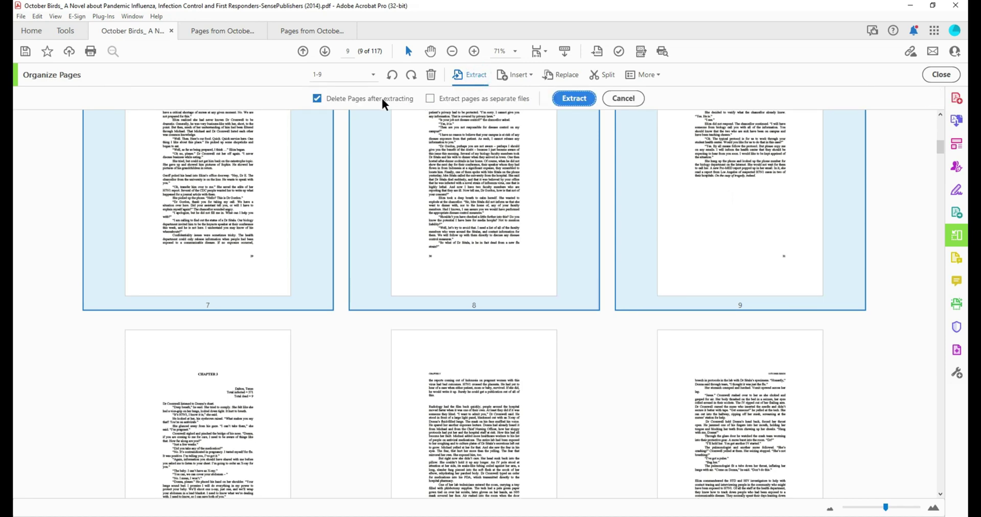
click(570, 97)
drag(534, 309, 394, 309)
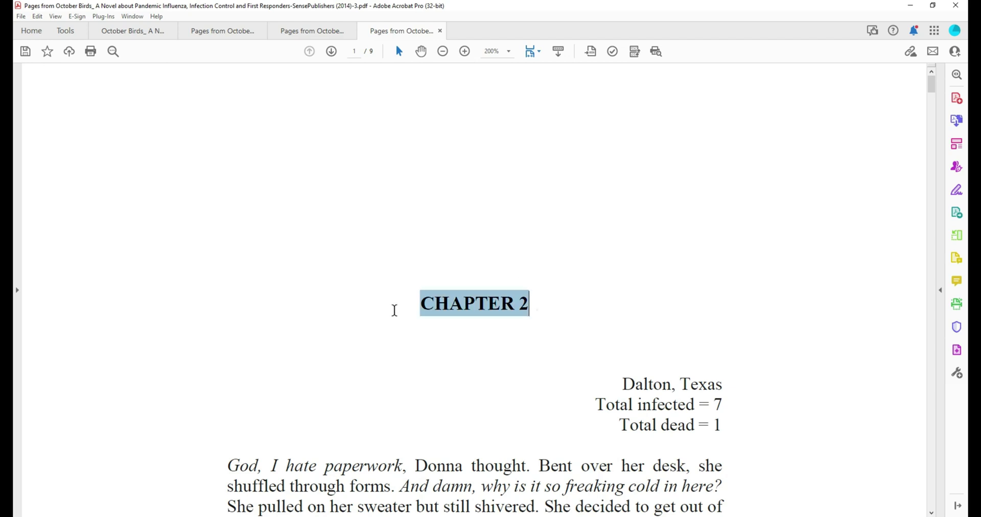
click(127, 33)
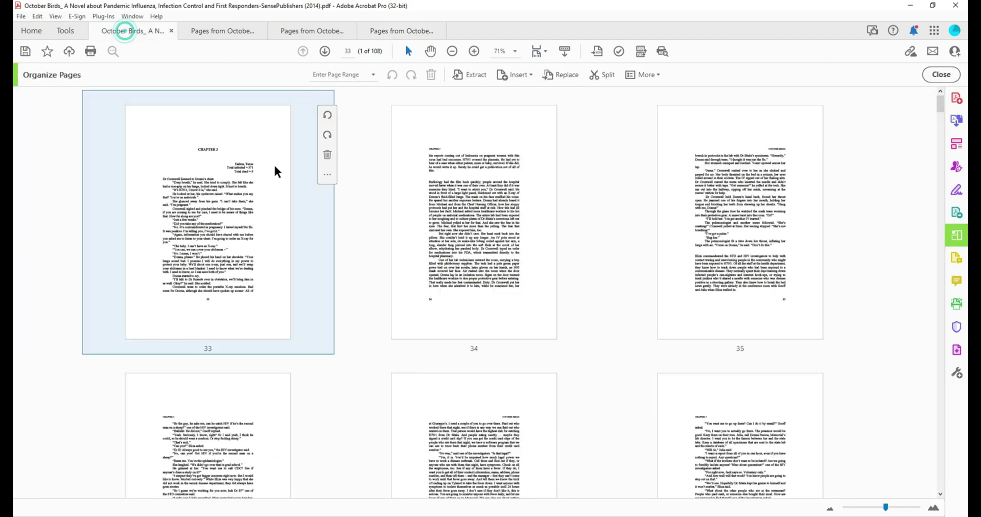
- Select pages 33–43 and extract Chapter 3 into its own file
click(242, 167)
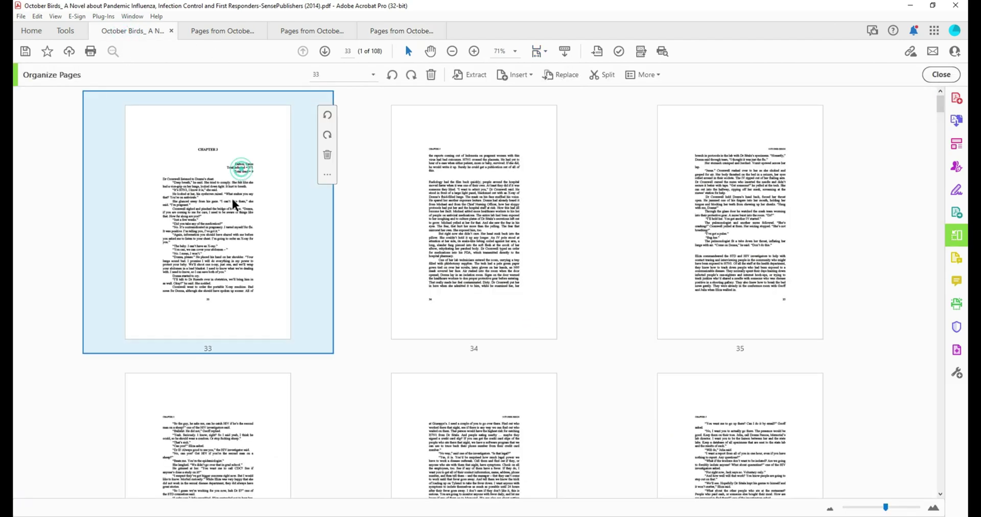
scroll(269, 201, down, 2)
scroll(265, 192, down, 4)
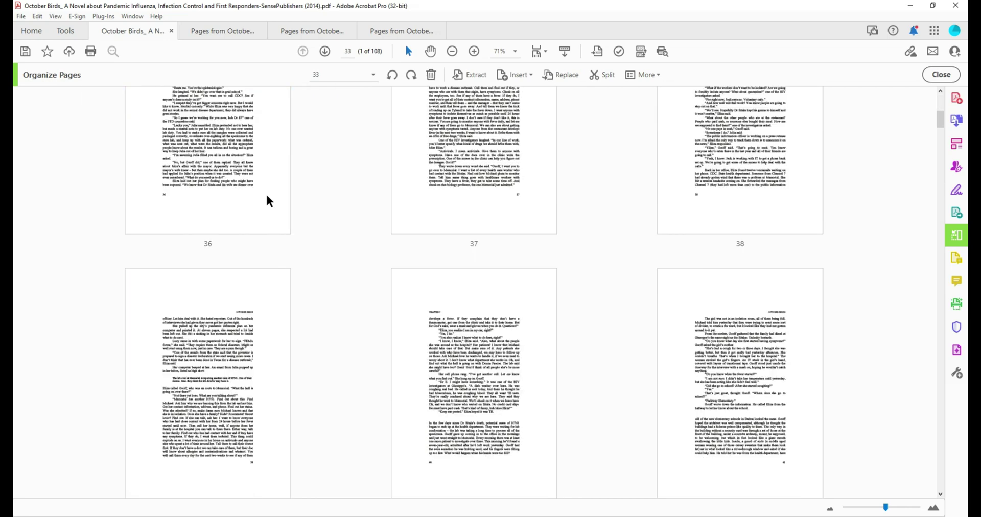
scroll(537, 301, down, 4)
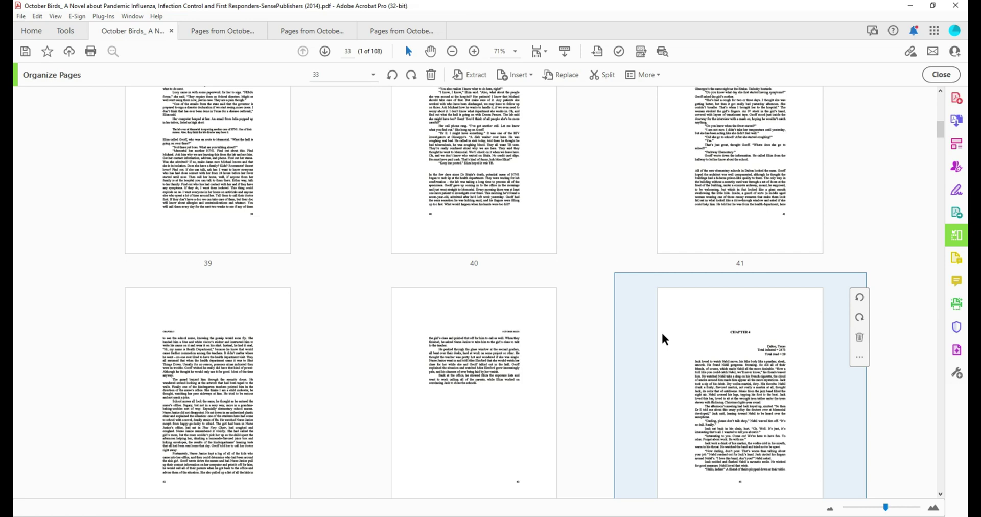
shift+click(527, 329)
click(470, 75)
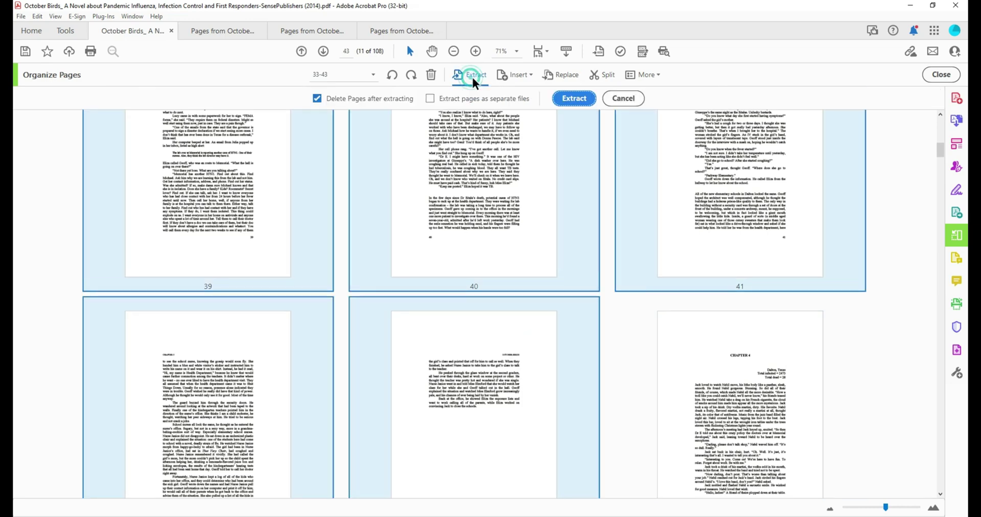
click(570, 98)
- Extract Chapter 4 (pages 45–59) into a new file
click(128, 29)
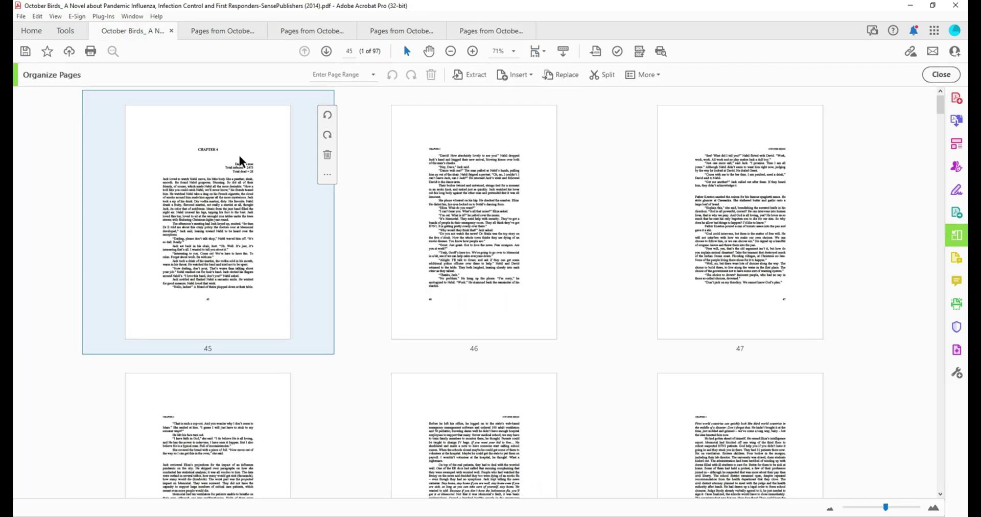
scroll(322, 250, down, 15)
shift+click(758, 197)
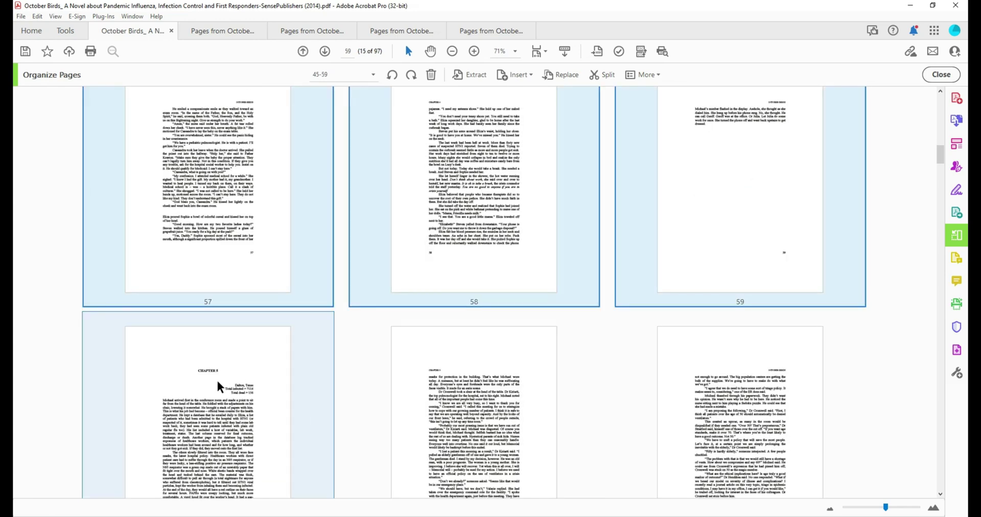
click(460, 76)
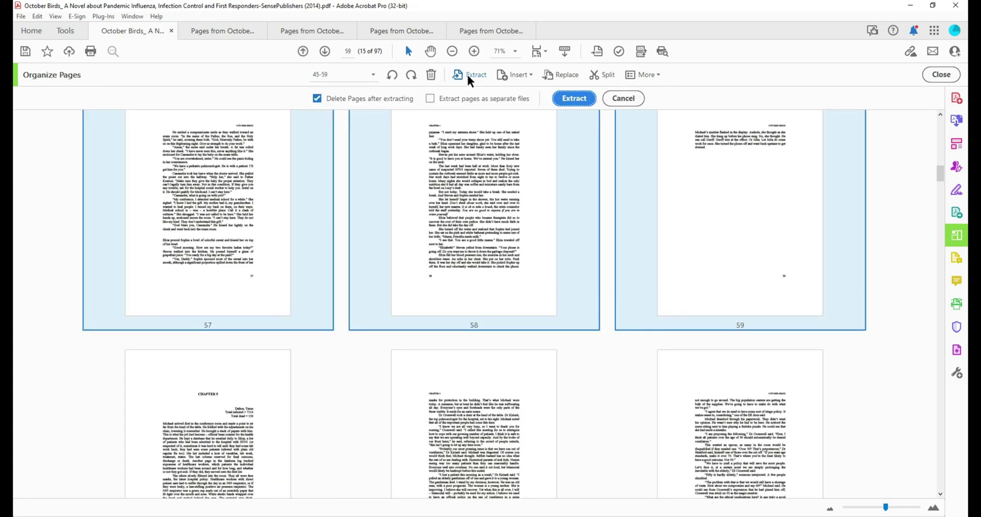
click(573, 97)
- Select pages 61–136 and check Delete Pages after extracting in the Extract options
click(142, 32)
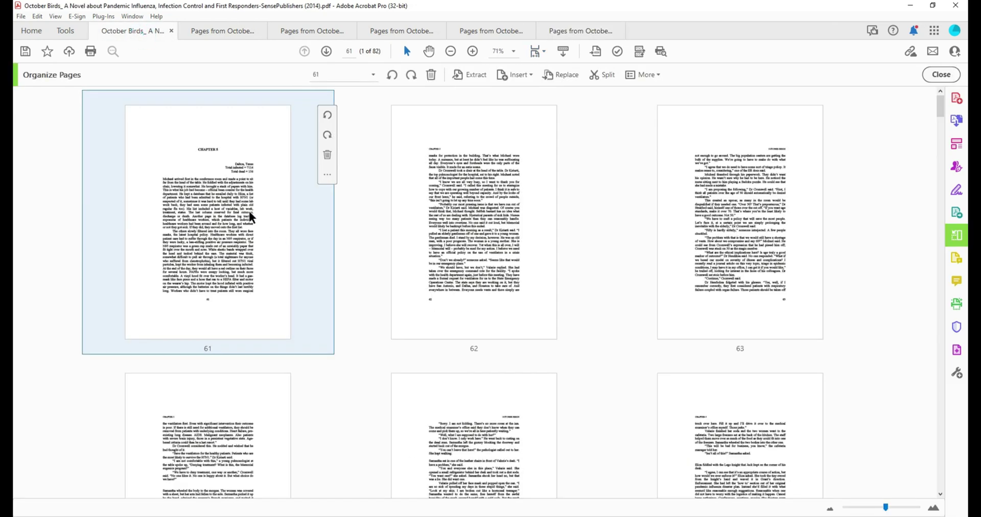
scroll(359, 278, down, 10)
scroll(360, 281, down, 3)
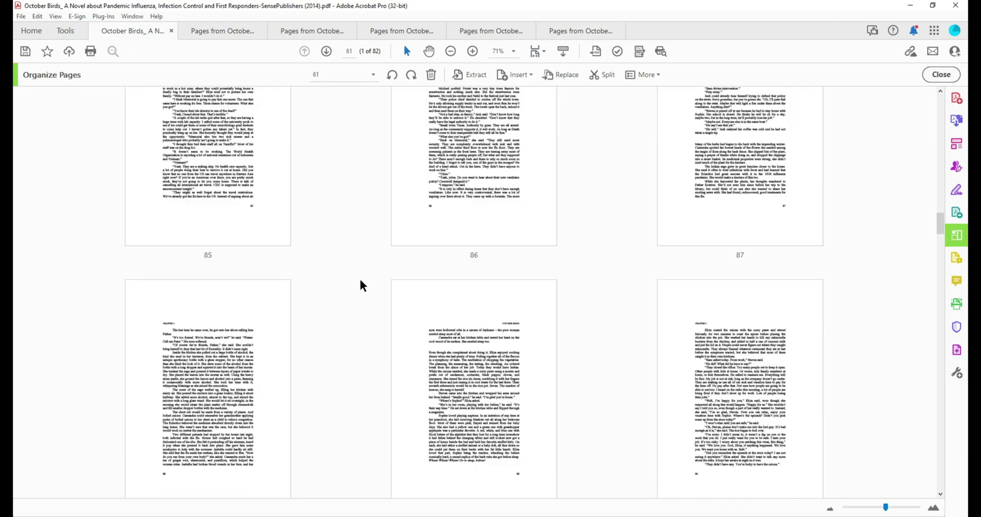
scroll(359, 285, down, 3)
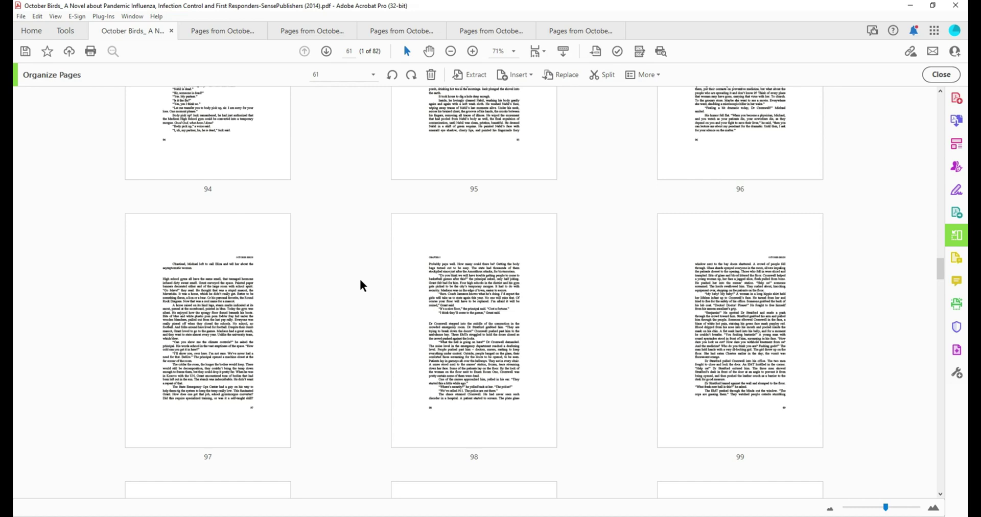
scroll(532, 277, down, 10)
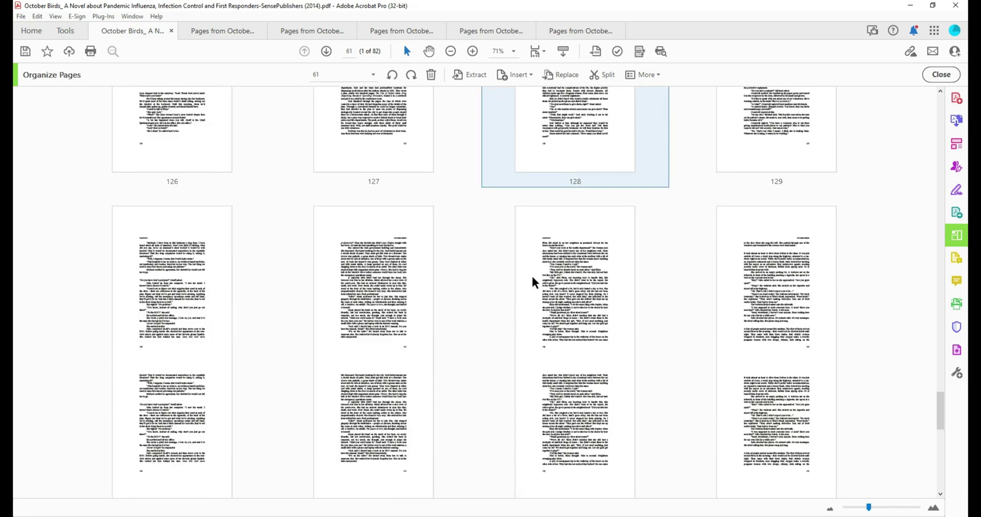
scroll(531, 274, down, 2)
shift+click(575, 368)
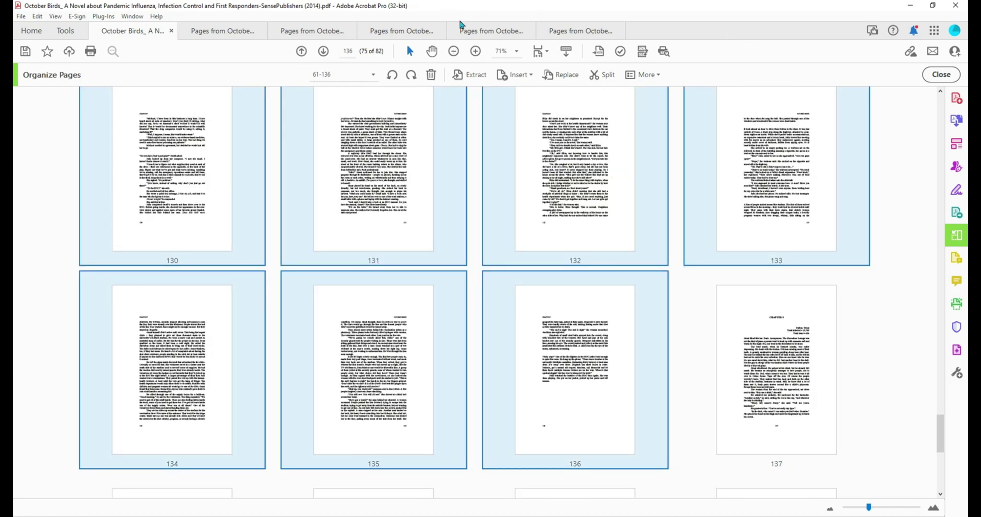
click(466, 75)
click(372, 99)
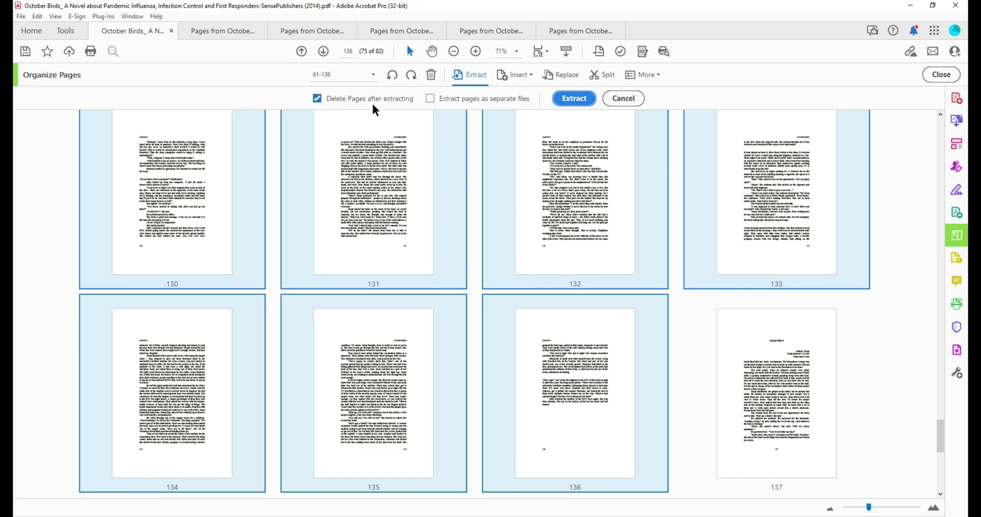
- Extract pages 61–136 into a new 75-page file and scroll back to its first page
click(573, 97)
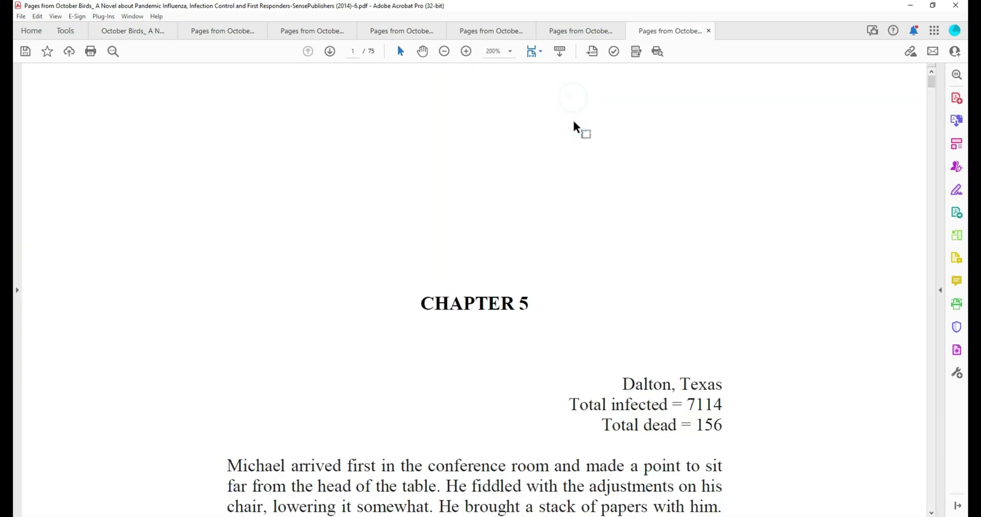
drag(931, 81, 931, 500)
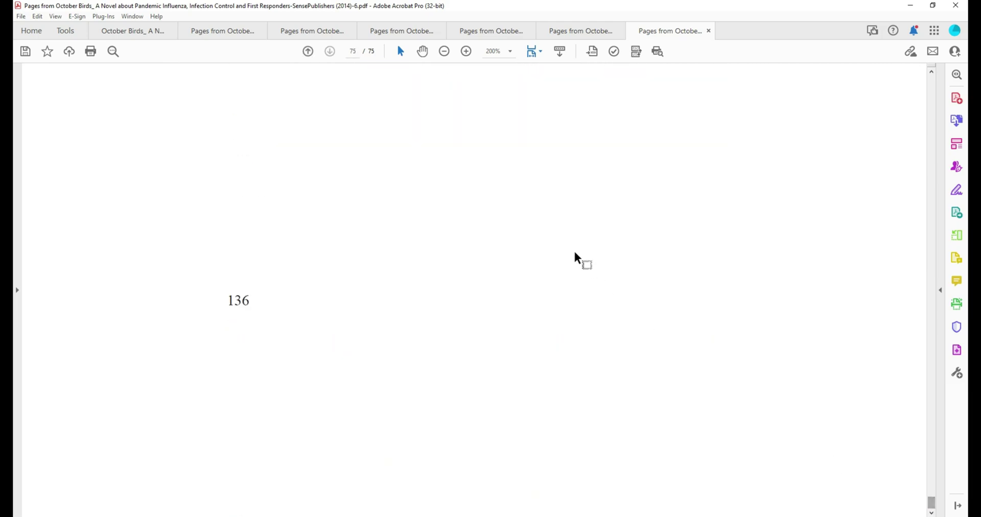
scroll(576, 258, up, 5)
scroll(320, 346, up, 10)
triple_click(293, 350)
scroll(534, 240, up, 6)
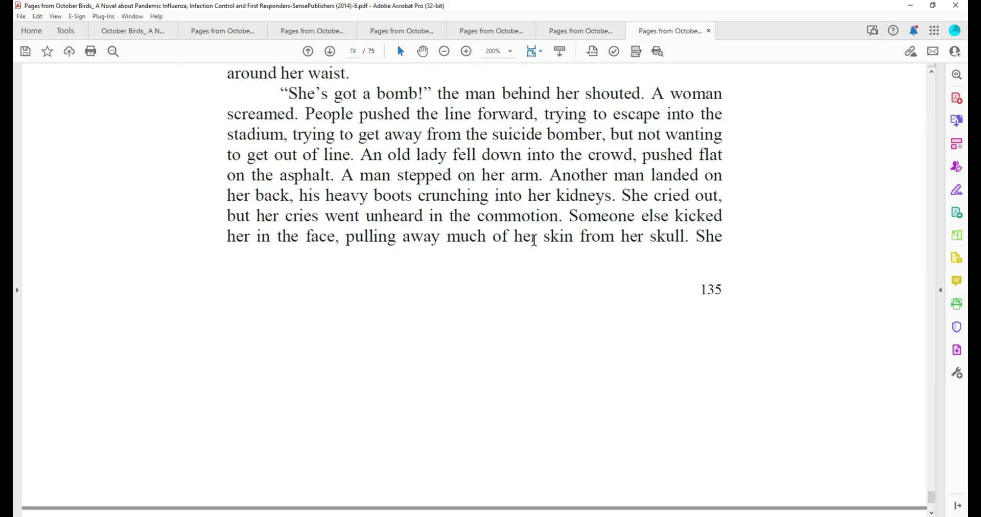
scroll(526, 240, up, 15)
scroll(522, 238, down, 2)
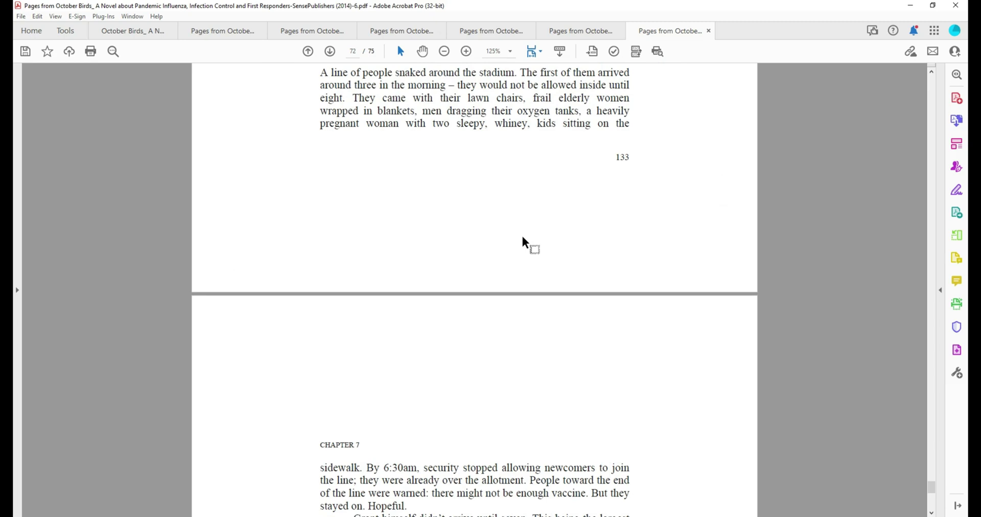
scroll(522, 239, up, 10)
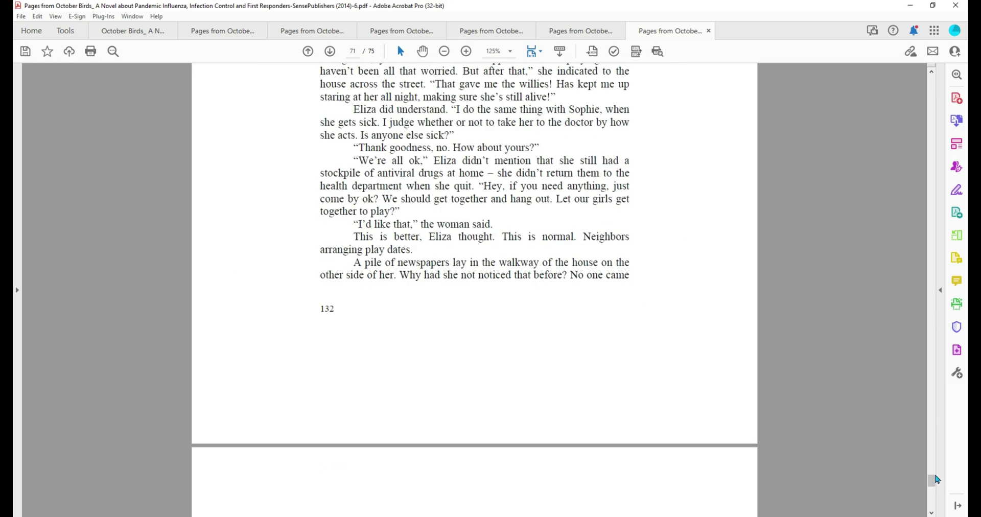
mouse_move(931, 480)
mouse_down()
mouse_move(933, 419)
mouse_move(932, 475)
mouse_up()
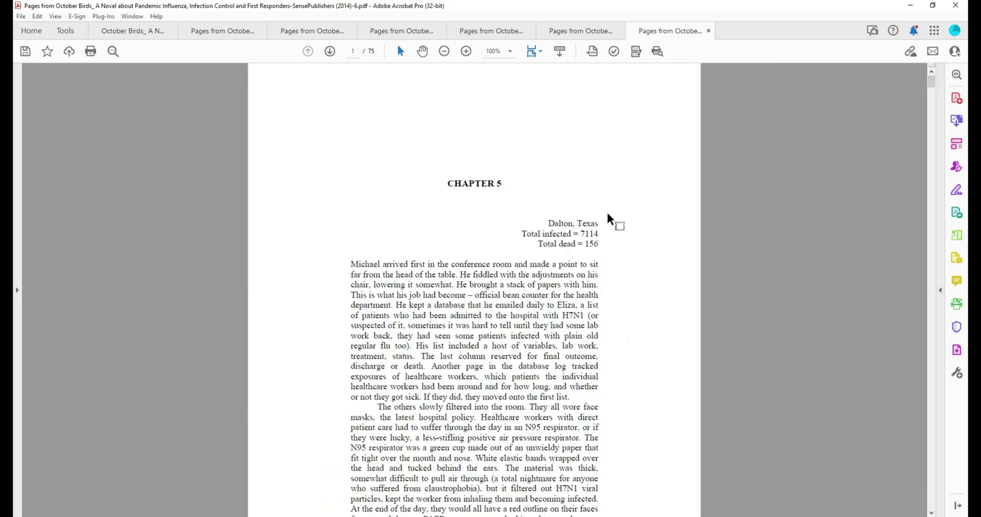
scroll(607, 213, down, 2)
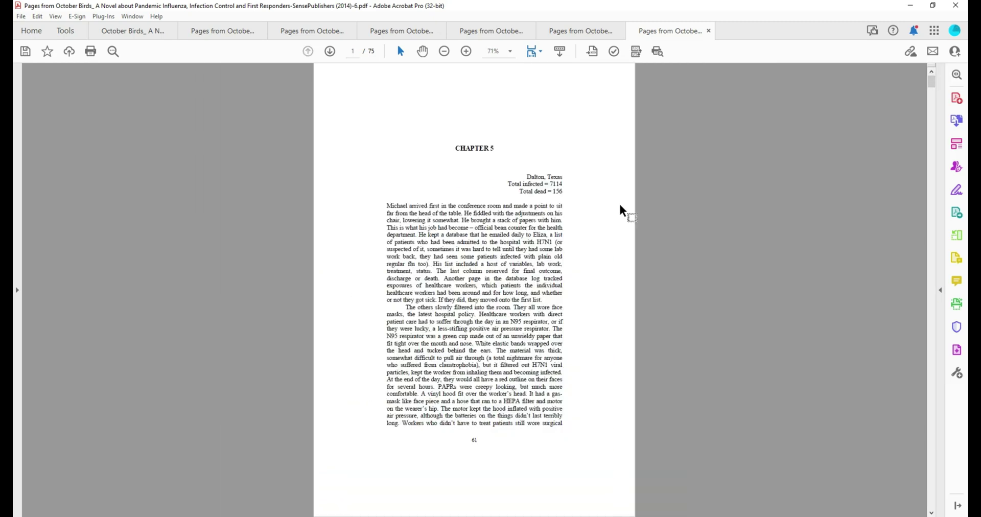
- Open Organize Pages and select Chapter 5's pages 1 through 41
click(956, 236)
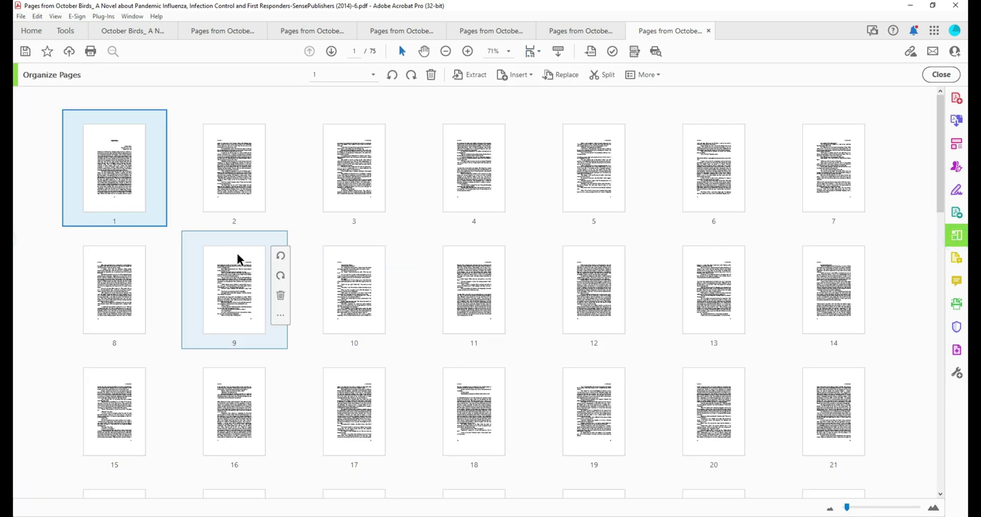
shift+click(302, 152)
scroll(302, 152, up, 2)
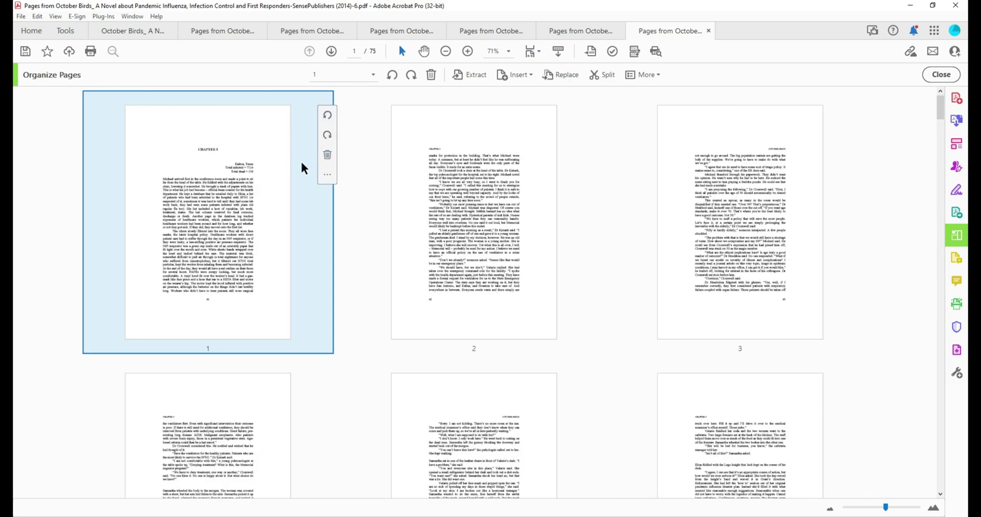
scroll(647, 177, down, 2)
scroll(646, 176, down, 10)
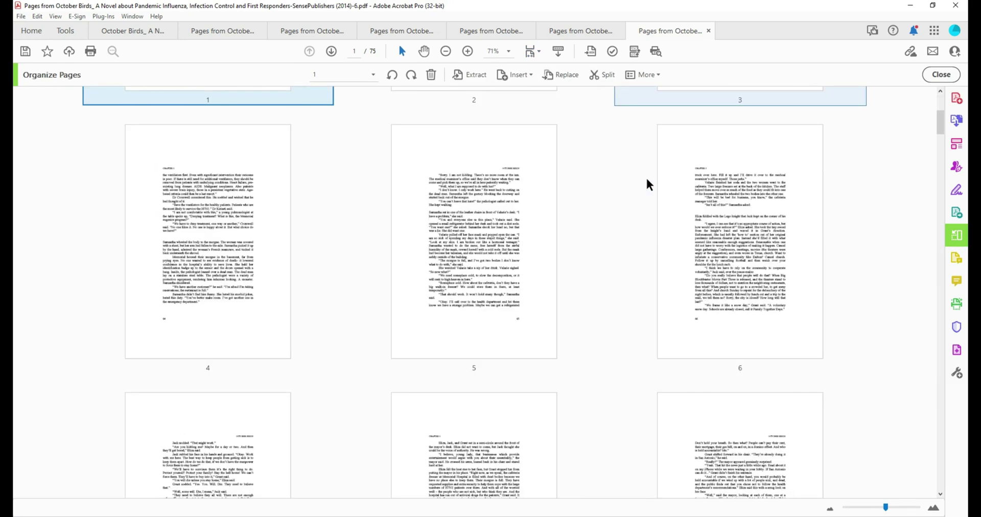
scroll(643, 173, down, 10)
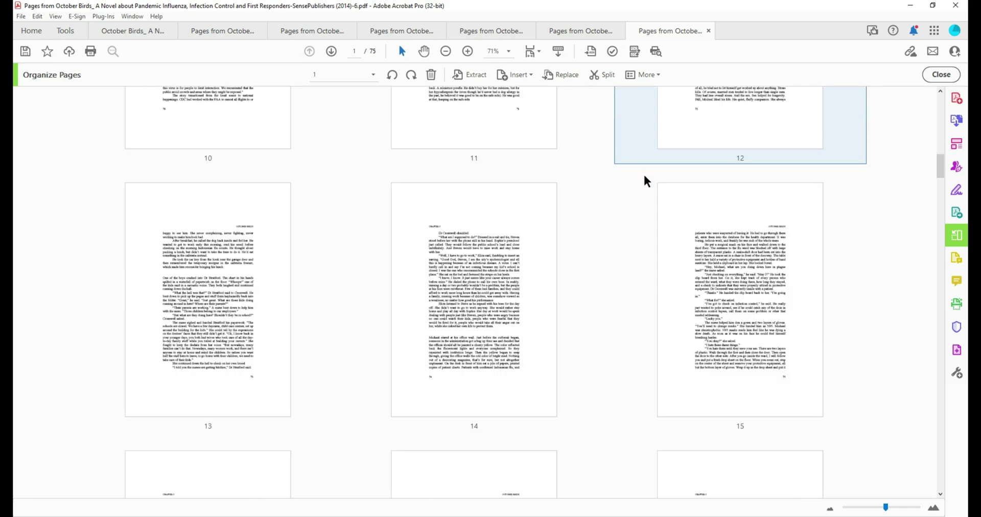
scroll(477, 334, down, 5)
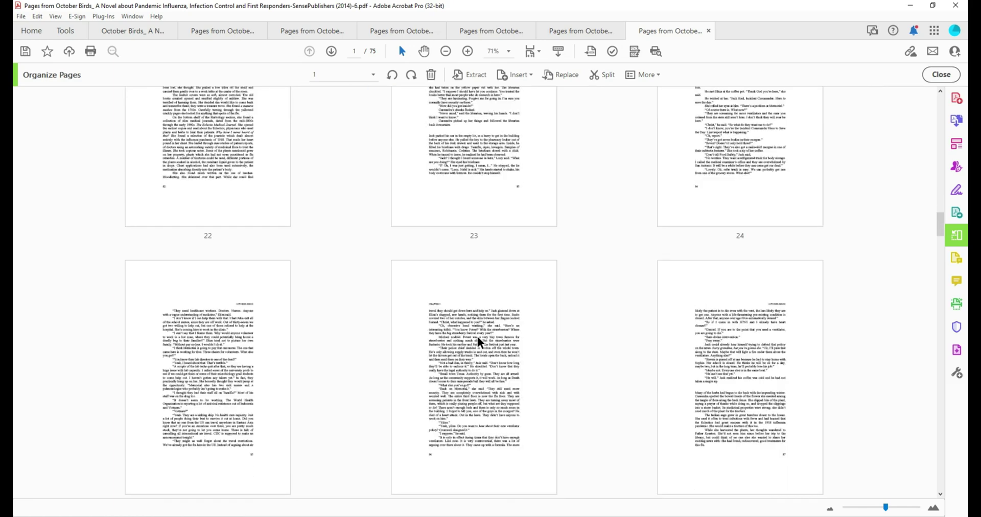
scroll(477, 336, down, 15)
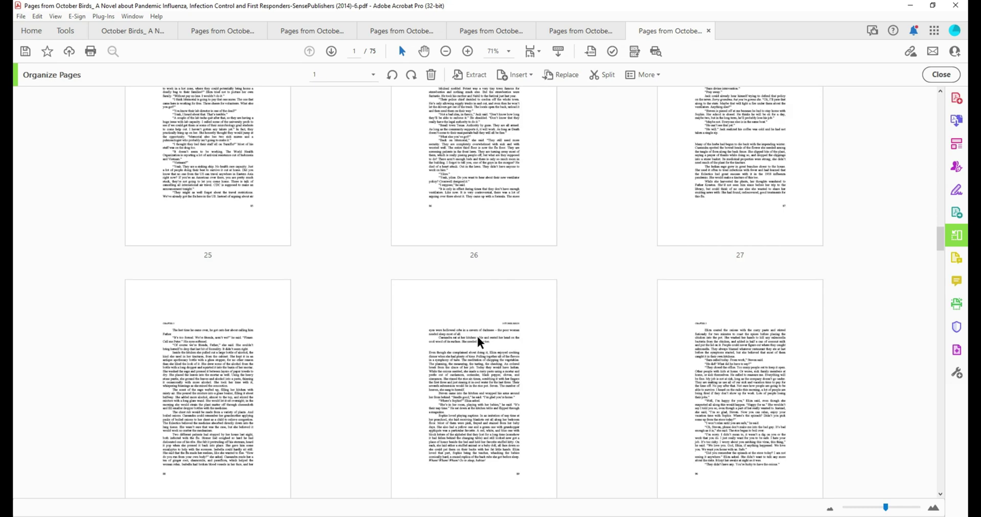
scroll(366, 237, up, 2)
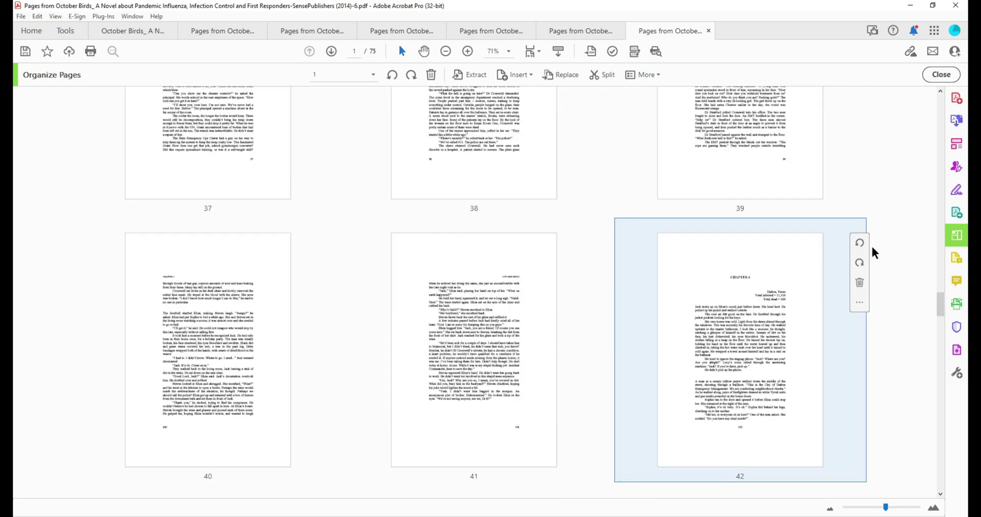
shift+click(499, 294)
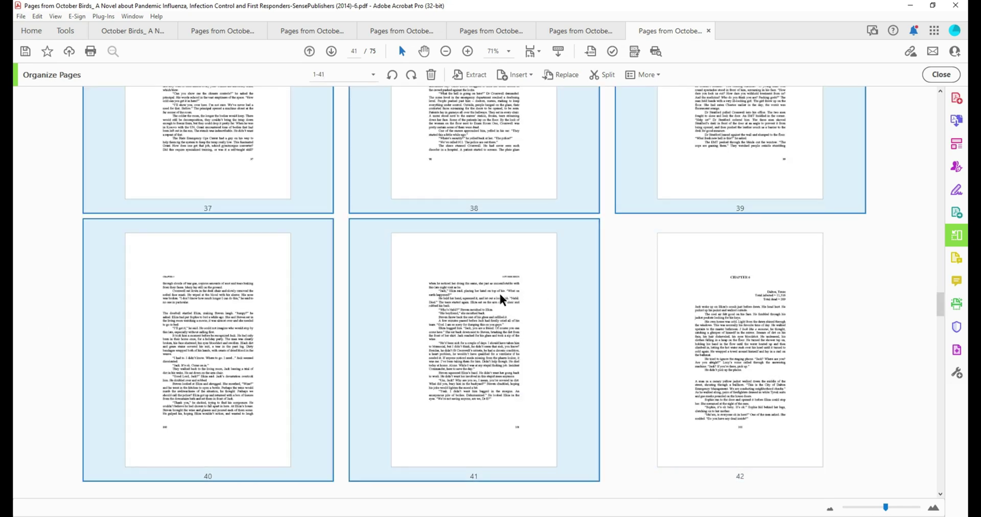
- Extract pages 1–41 with deletion, move the new tab left, and check the files
click(478, 75)
click(350, 98)
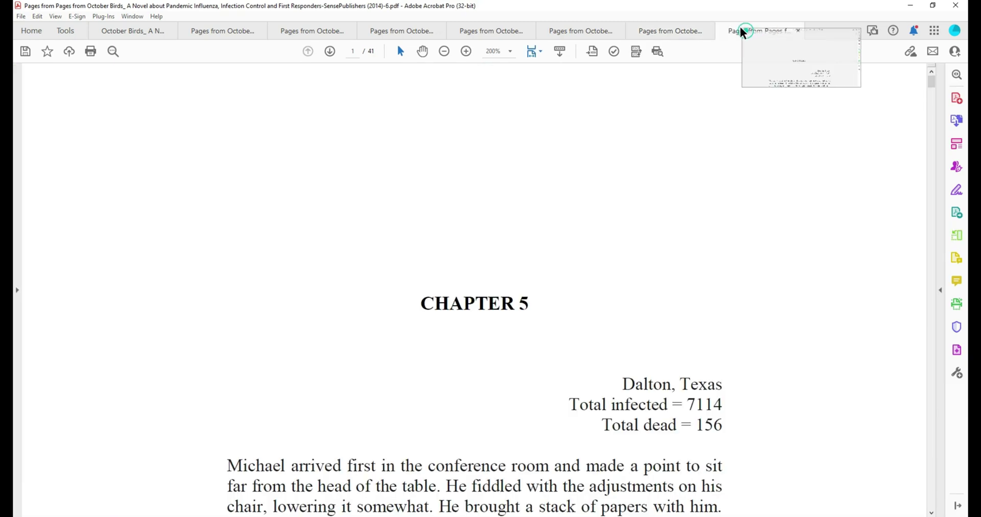
drag(742, 33, 628, 28)
click(594, 35)
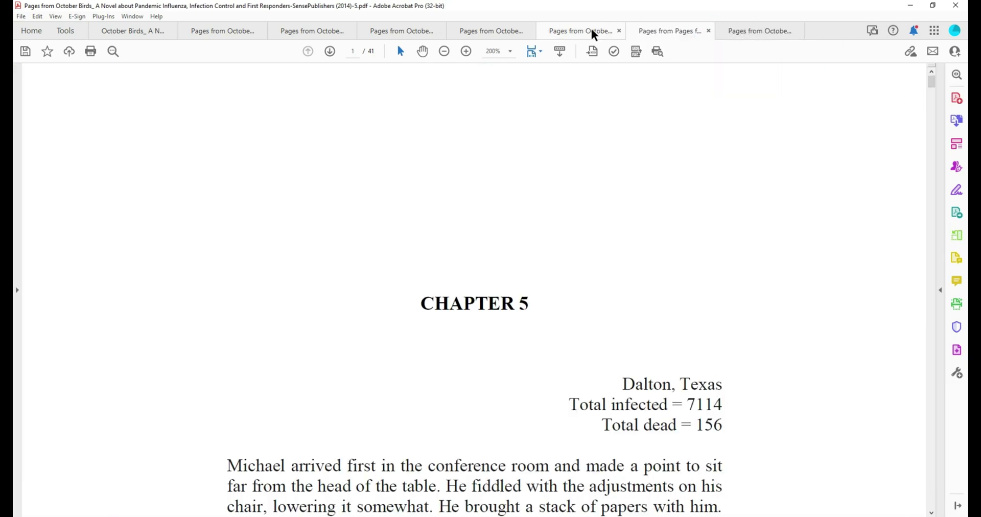
click(660, 26)
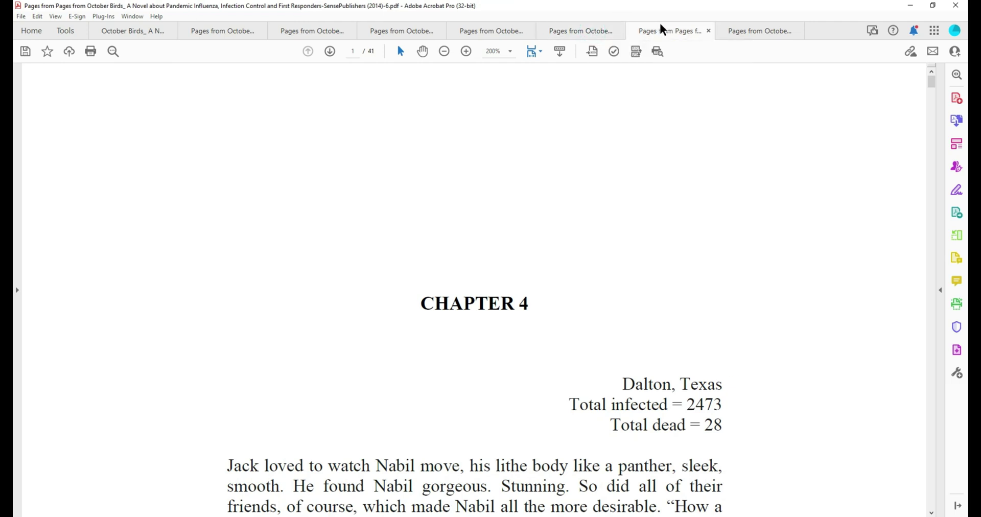
click(737, 26)
- Select pages 1–18 and extract Chapter 6 into its own file
click(253, 220)
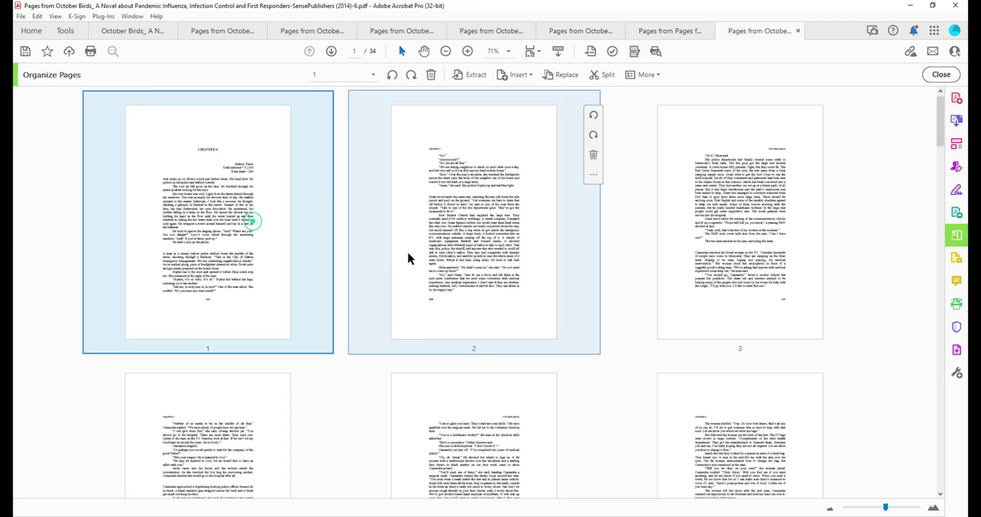
scroll(540, 231, down, 8)
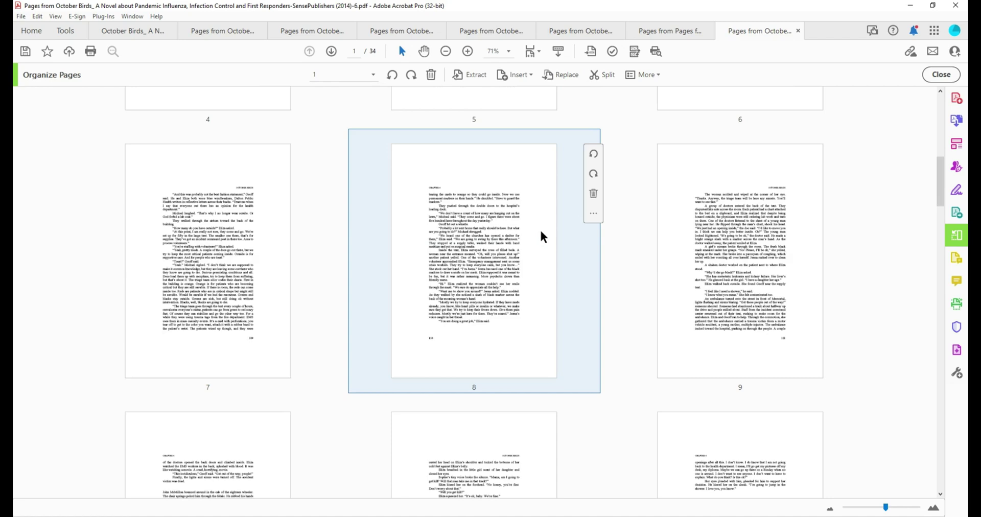
scroll(540, 231, down, 8)
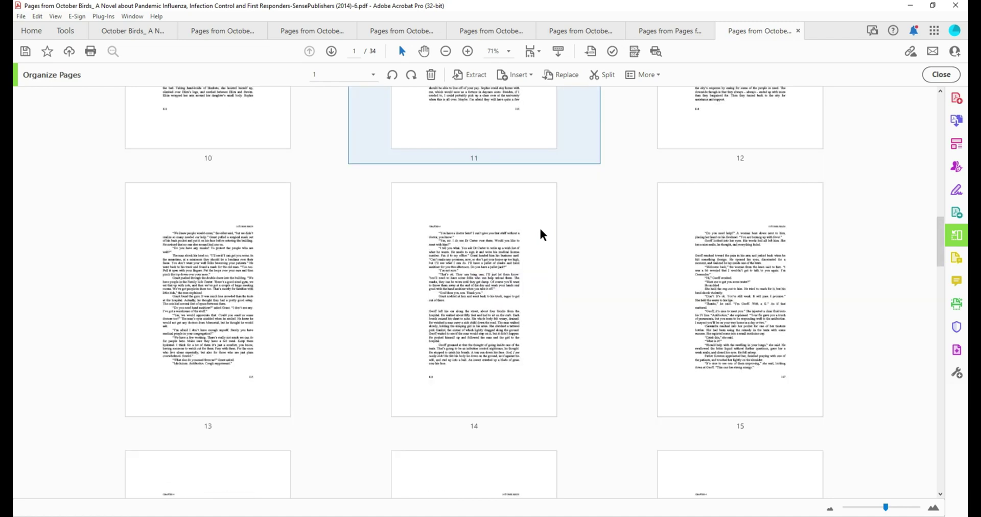
scroll(539, 226, down, 7)
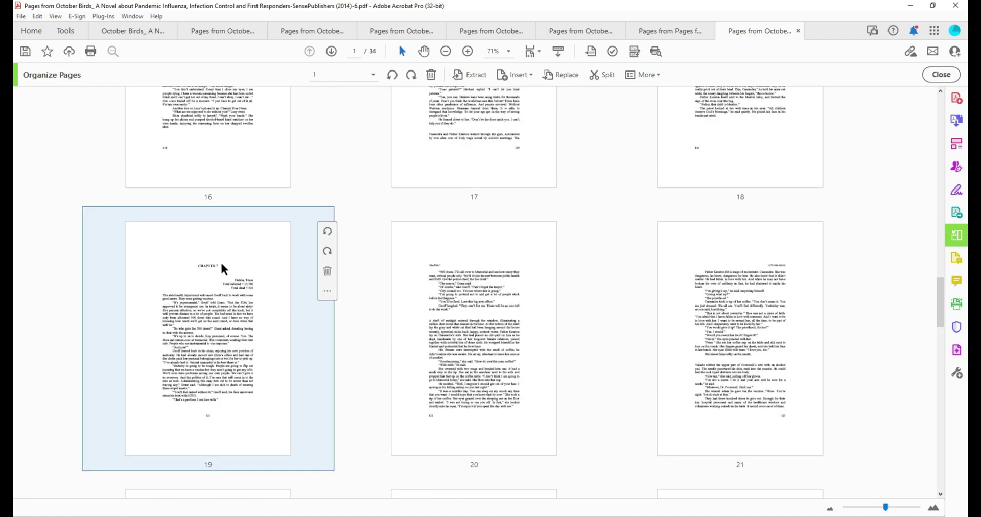
shift+click(732, 152)
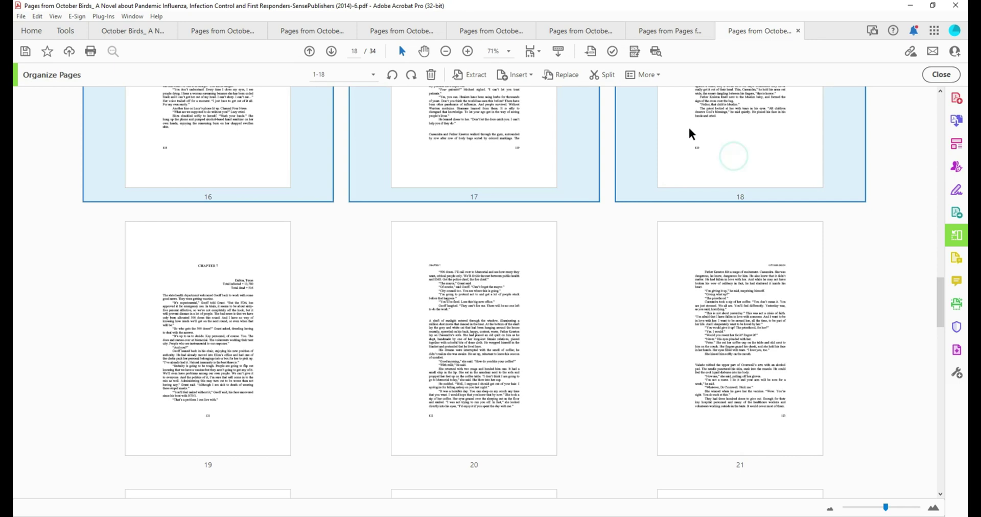
click(465, 75)
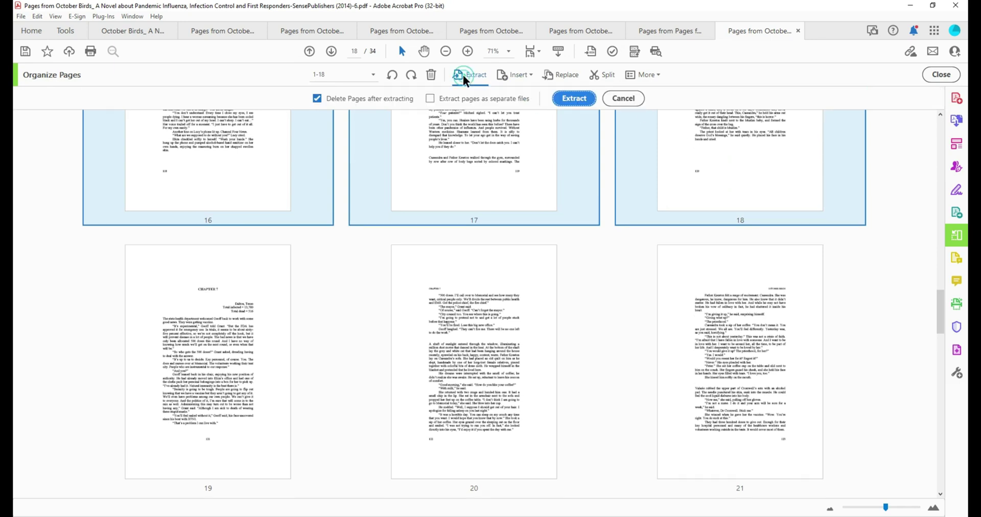
click(574, 99)
- Move the Chapter 6 tab left, check the extracted files, and return to the original novel
drag(800, 37, 726, 35)
click(643, 29)
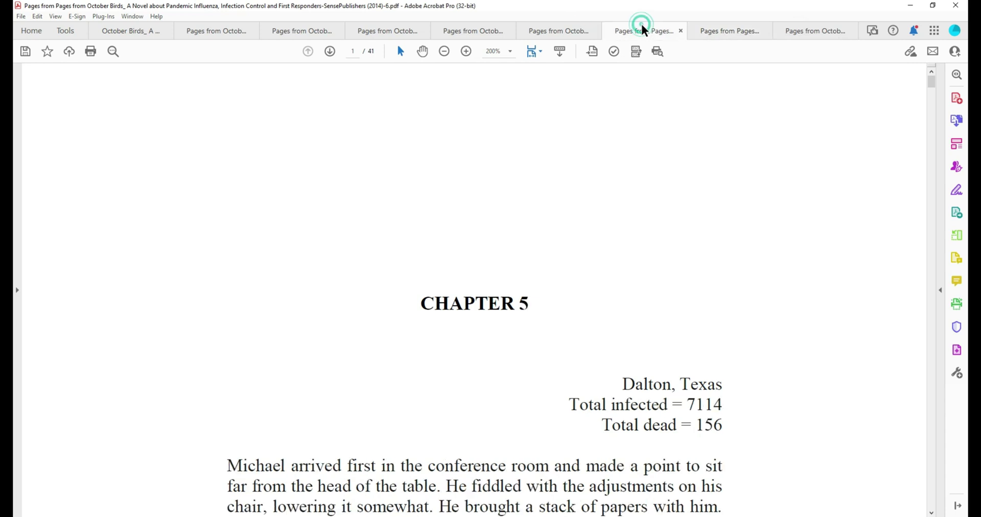
click(722, 31)
click(799, 37)
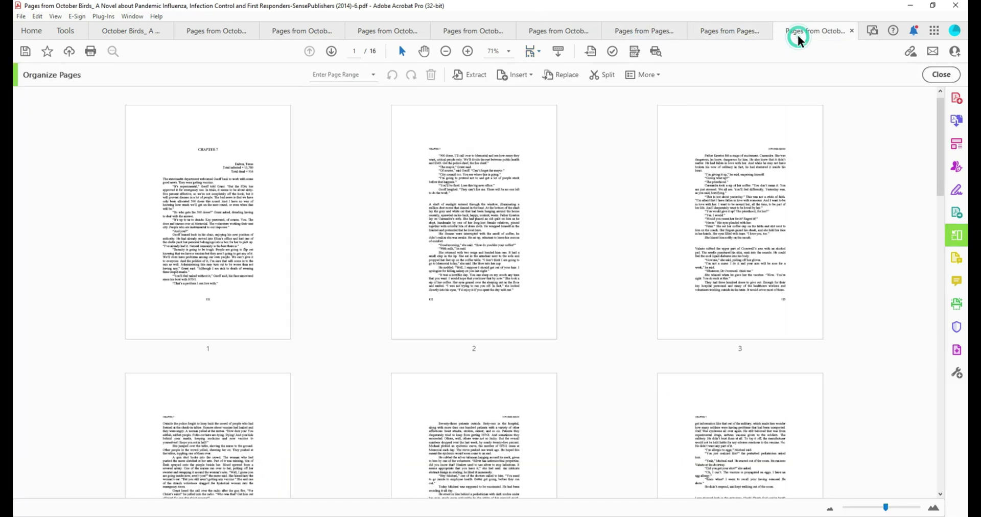
click(142, 37)
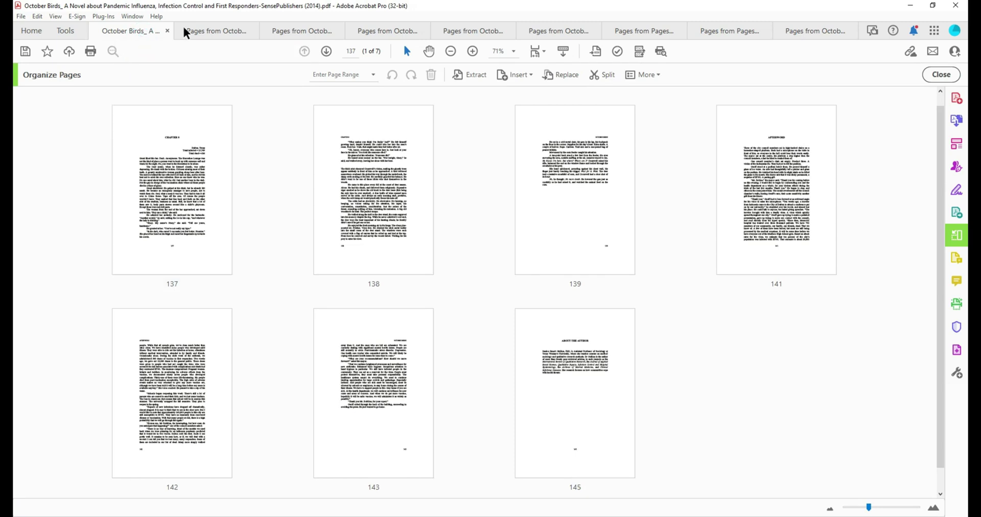
- Extract pages 137–139 into their own document, deleting them from the original novel
click(175, 193)
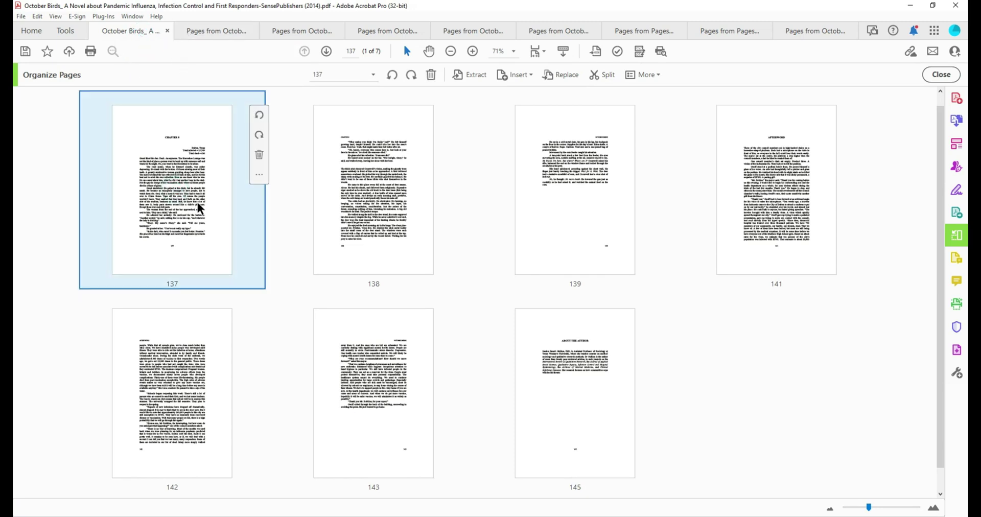
scroll(221, 195, up, 1)
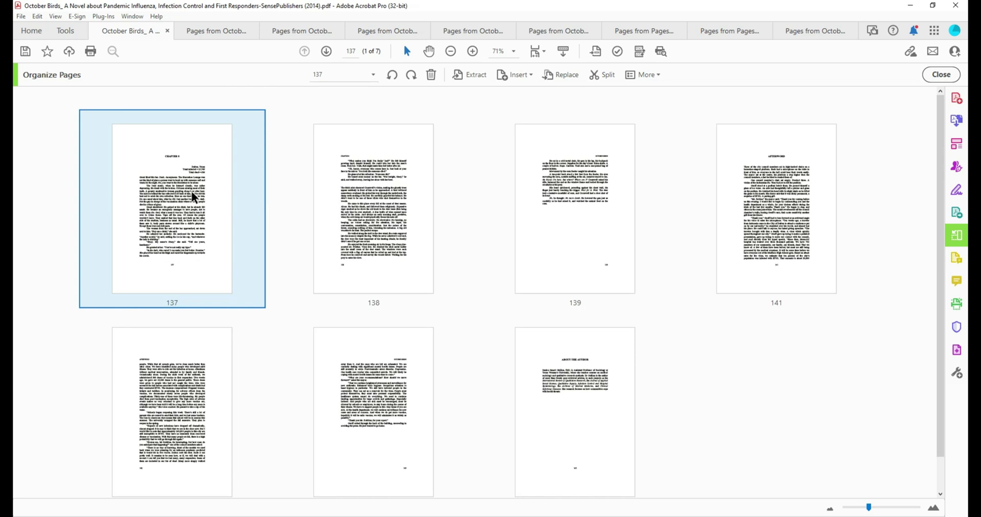
shift+click(526, 196)
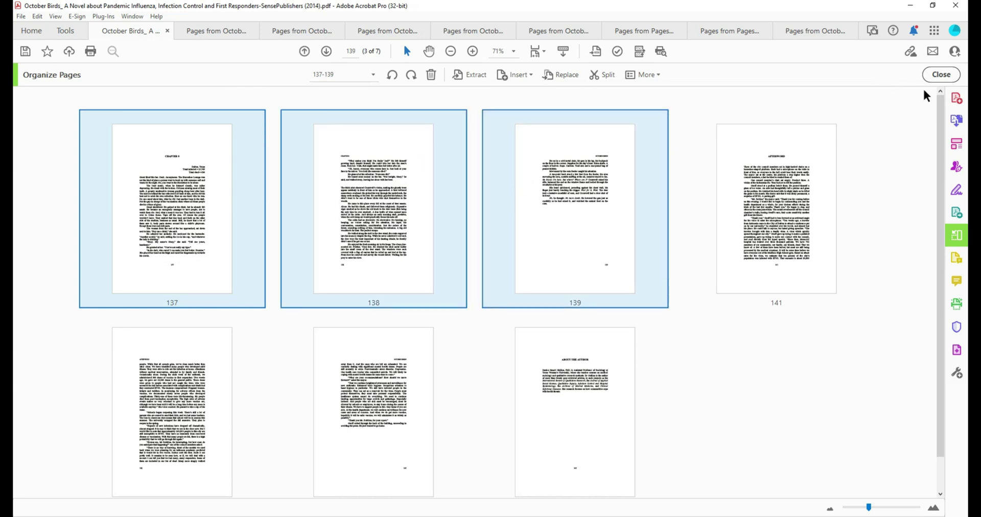
click(473, 77)
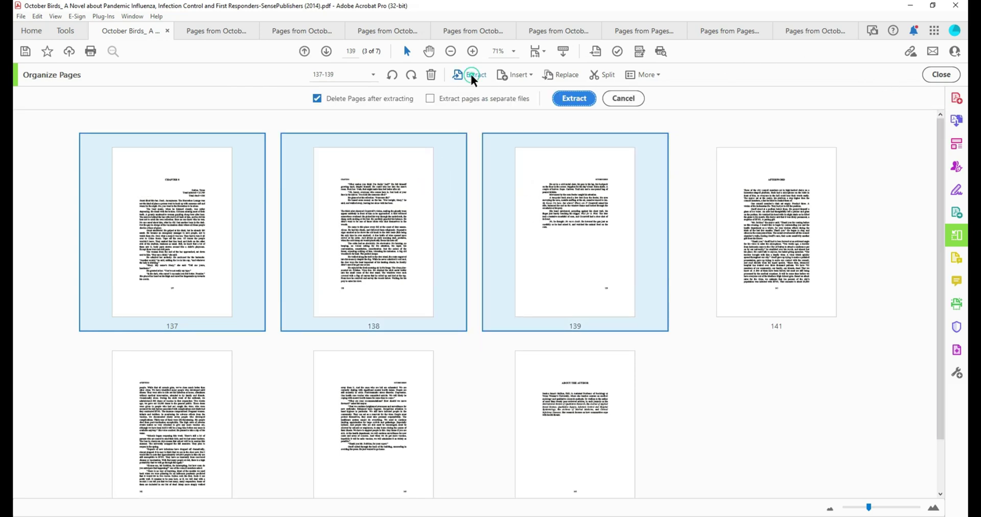
click(568, 96)
click(137, 32)
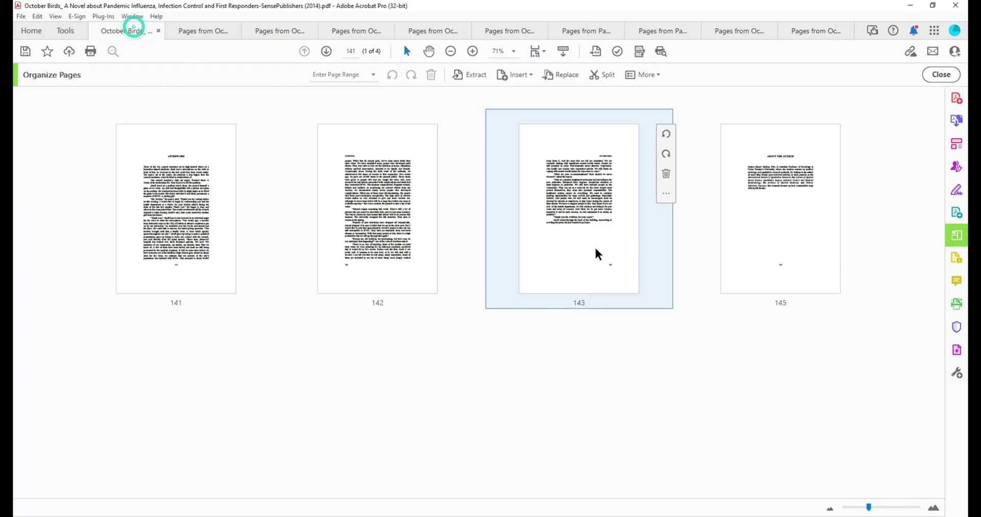
- Save the remaining four afterword pages as EM.pdf in the October Birds folder
click(950, 74)
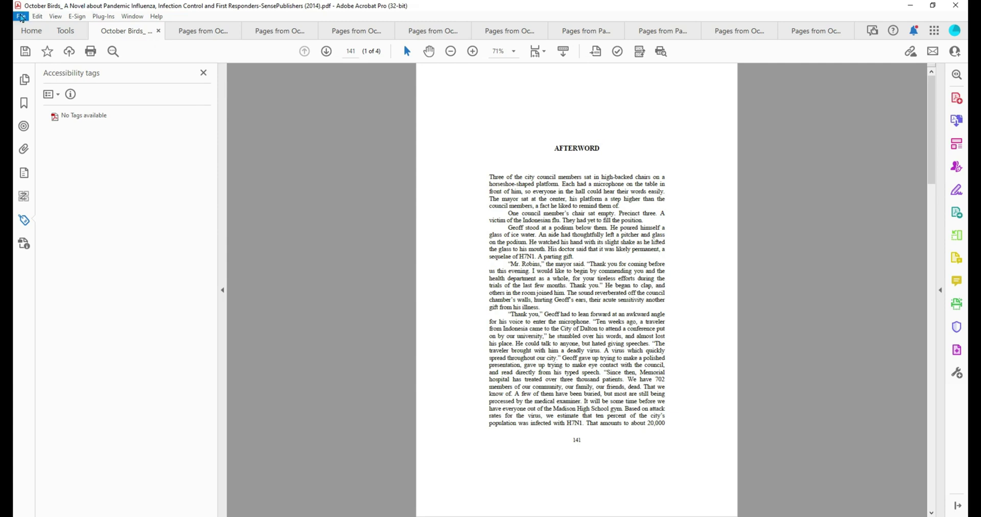
click(21, 17)
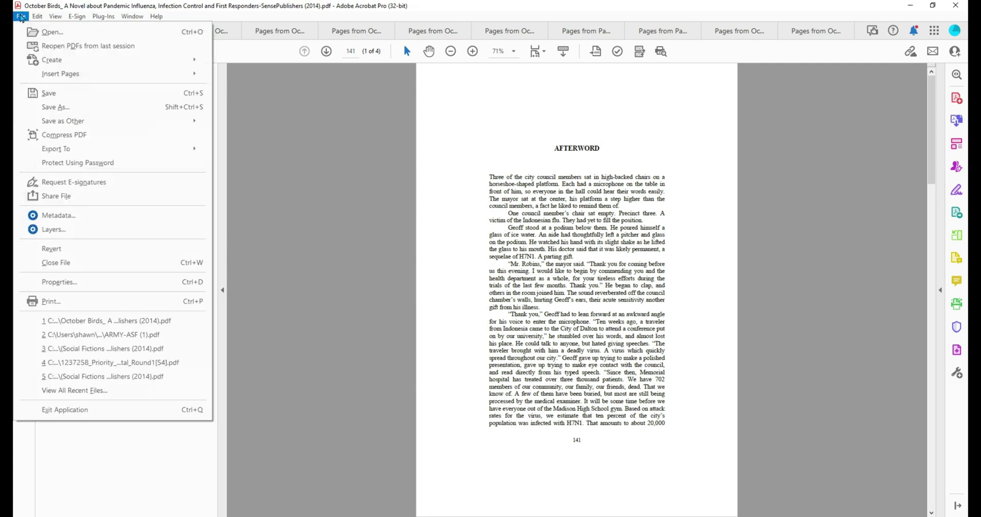
click(85, 108)
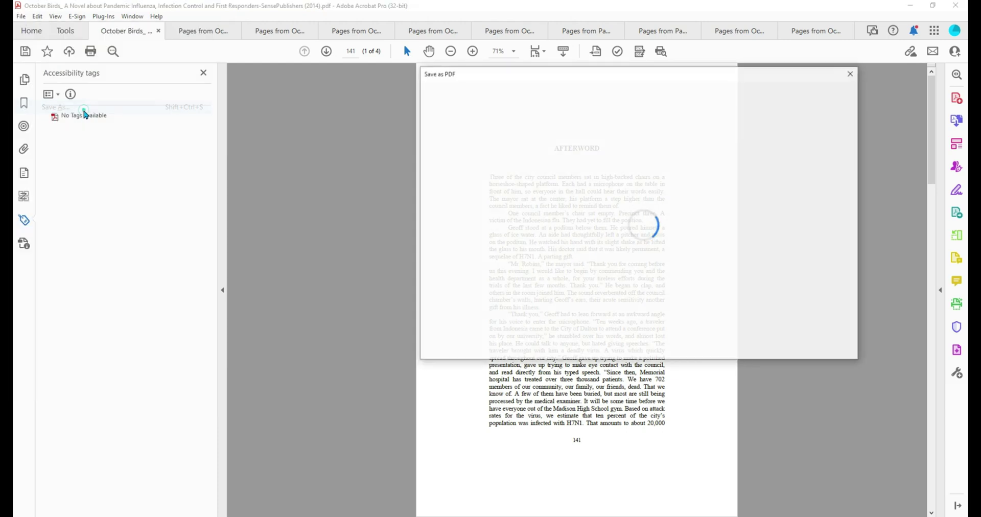
click(588, 213)
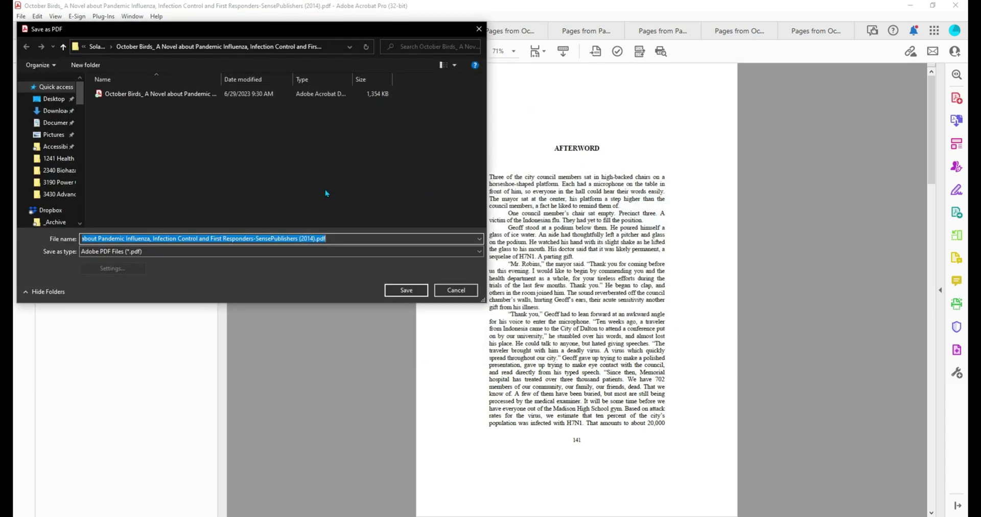
text(EM)
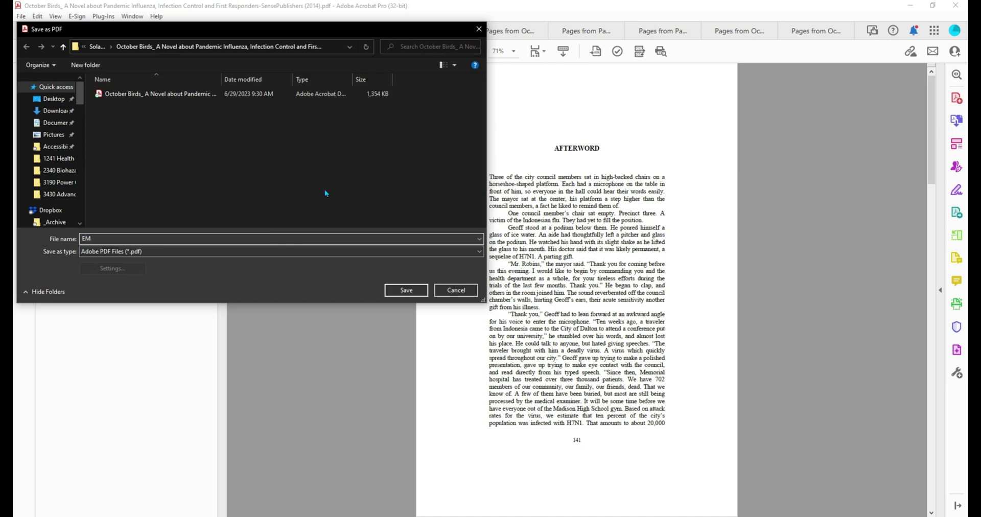
click(390, 290)
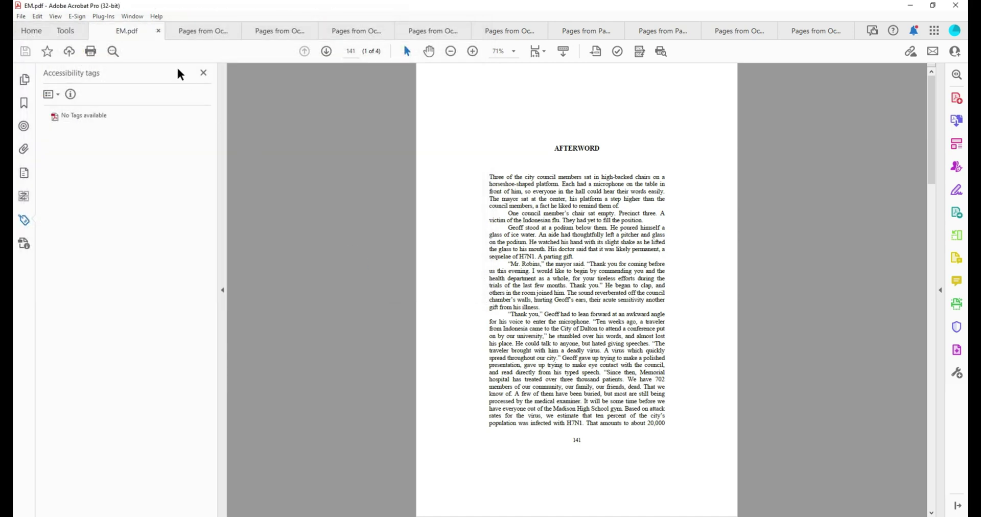
- Close the saved EM.pdf file
click(159, 31)
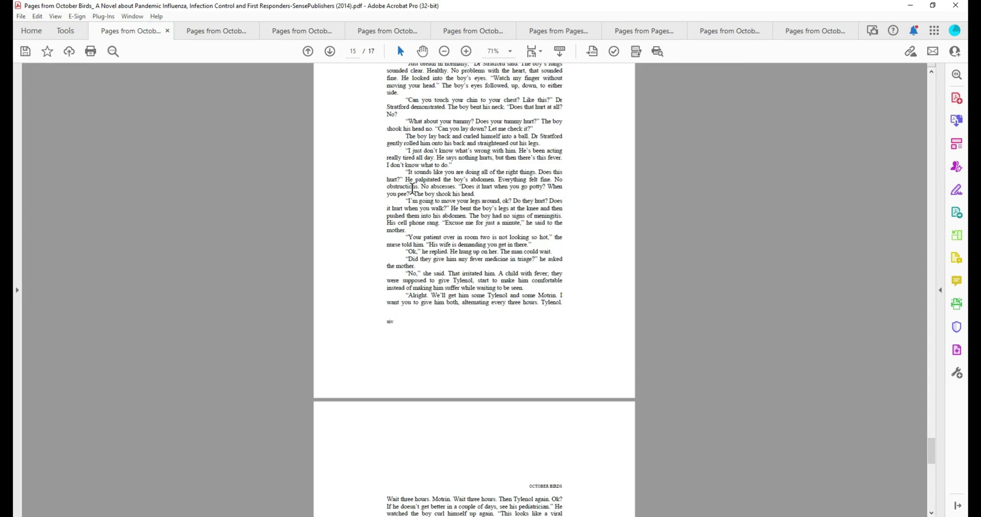
drag(931, 423, 931, 74)
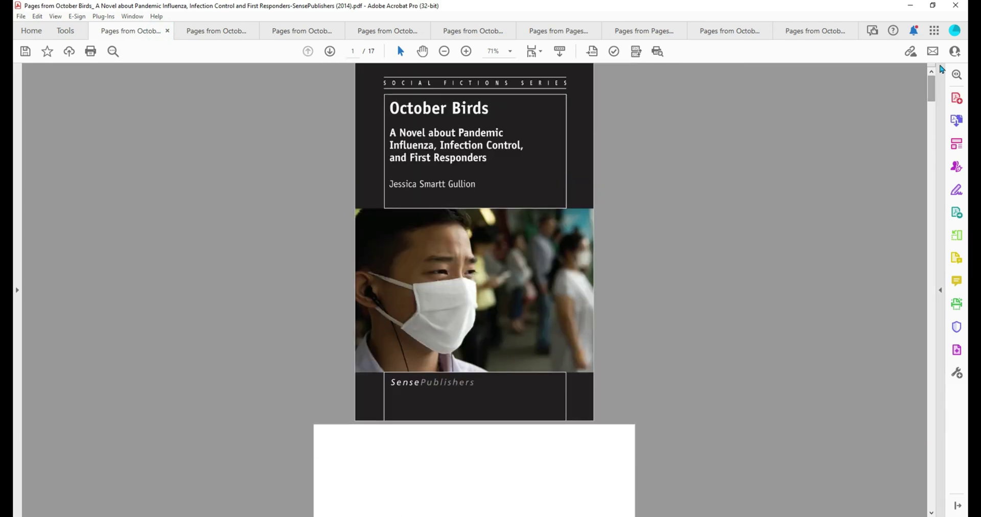
scroll(752, 195, down, 5)
scroll(752, 195, up, 5)
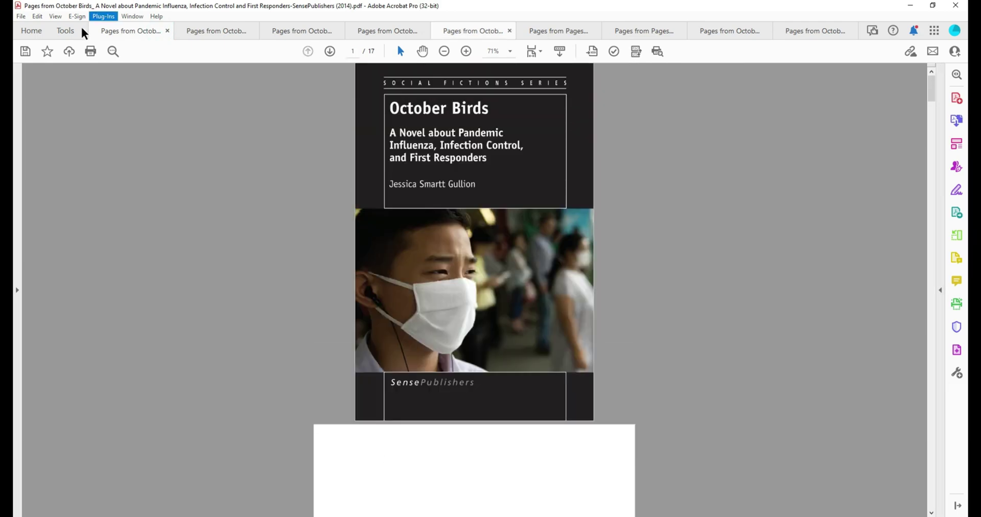
- Save the front-matter pages as FM.pdf in the October Birds folder and close it
click(22, 16)
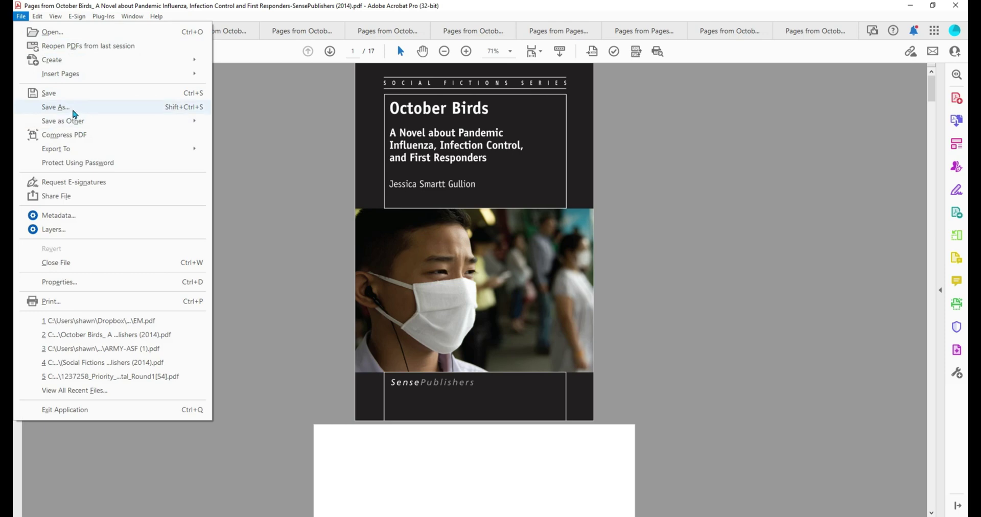
click(73, 109)
click(566, 205)
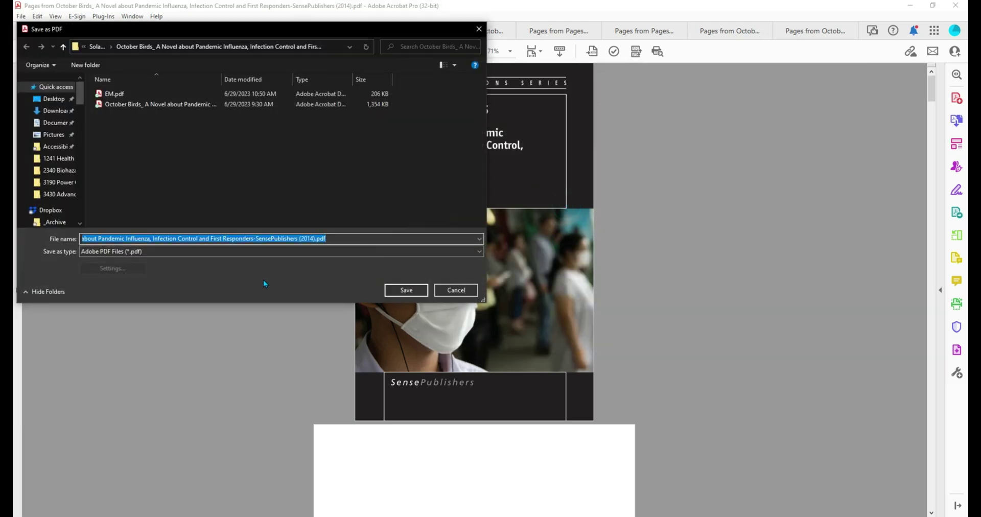
text(EM)
key(Return)
click(167, 30)
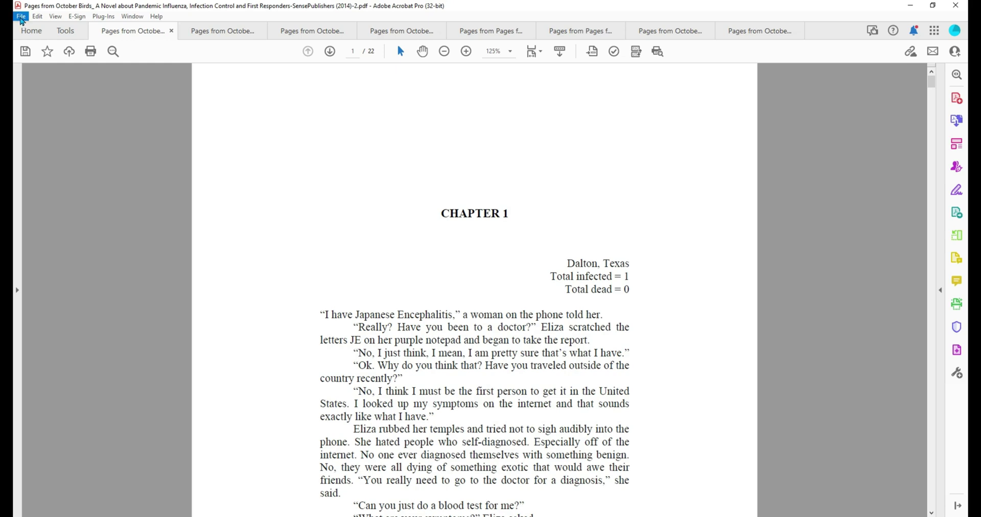
- Save the Chapter 1 pages as 'Chapter 01' in October Birds and close it
click(22, 19)
click(57, 109)
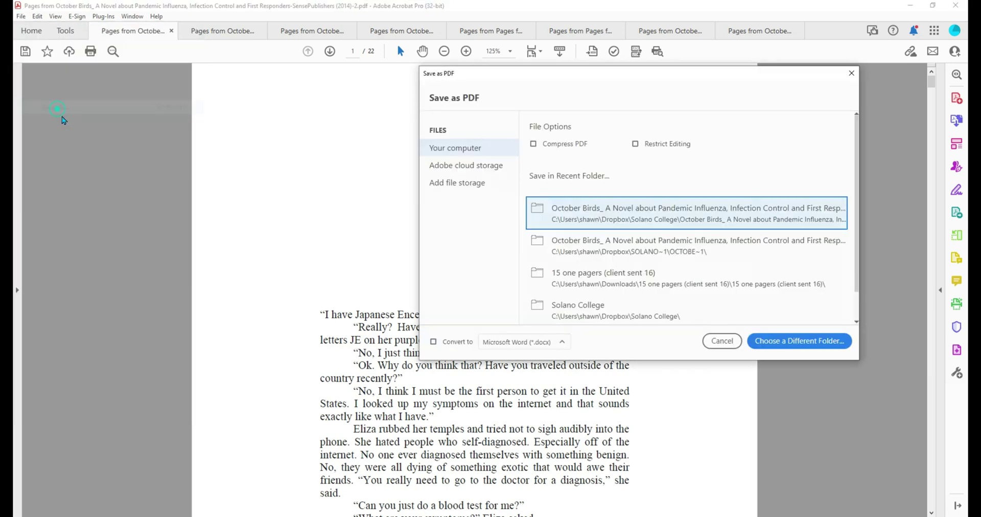
click(600, 213)
text(Chapter 01)
key(Return)
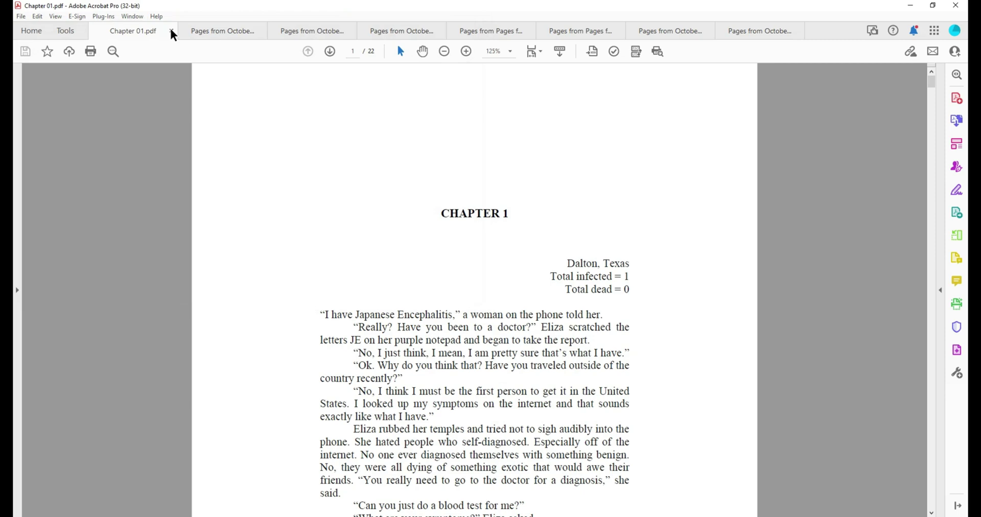
click(171, 31)
- Save the Chapter 2 pages as 'Chapter 02' in October Birds and close it
click(21, 16)
click(87, 110)
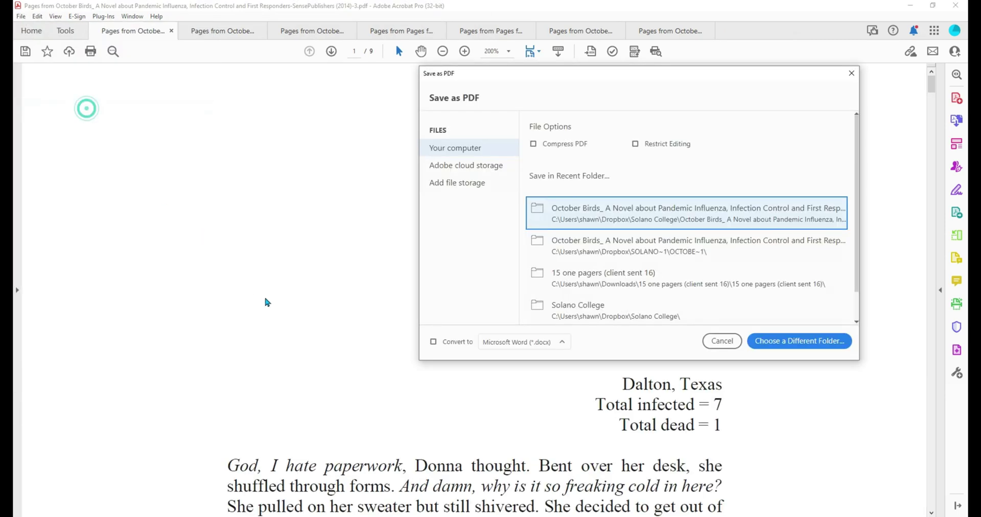
click(611, 216)
text(Chapter 02)
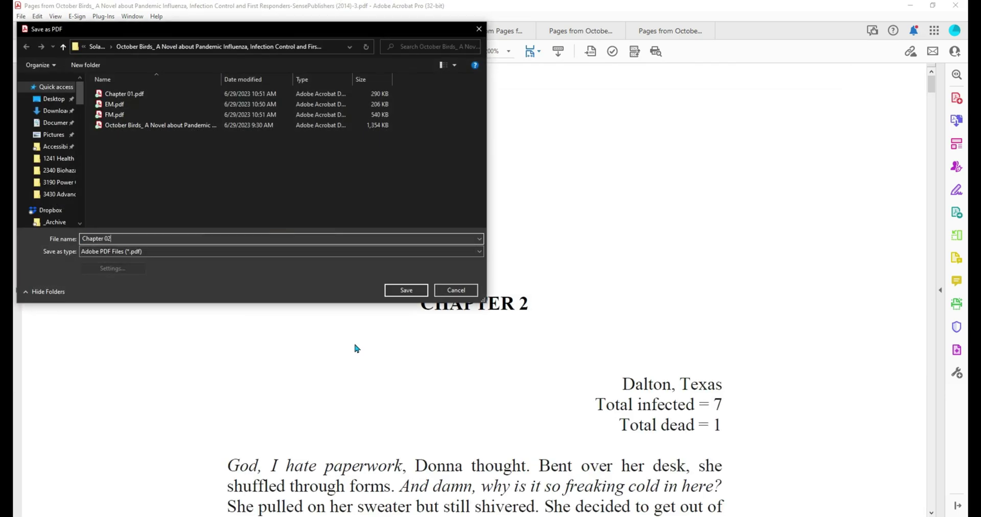
key(Return)
click(171, 30)
- Save the Chapter 3 pages as 'Chapter 03' in October Birds and close it
click(21, 16)
click(81, 110)
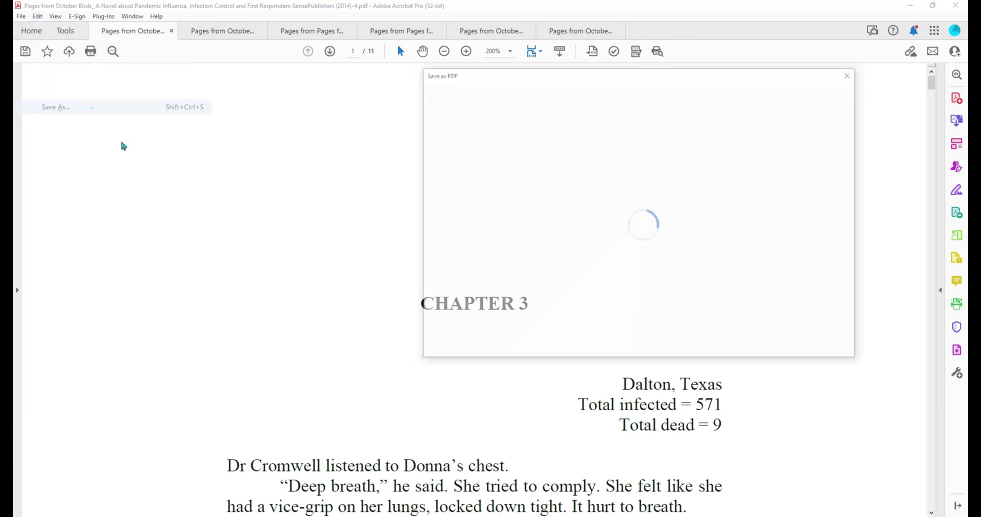
click(612, 217)
text(Chapter 03)
key(Return)
click(170, 31)
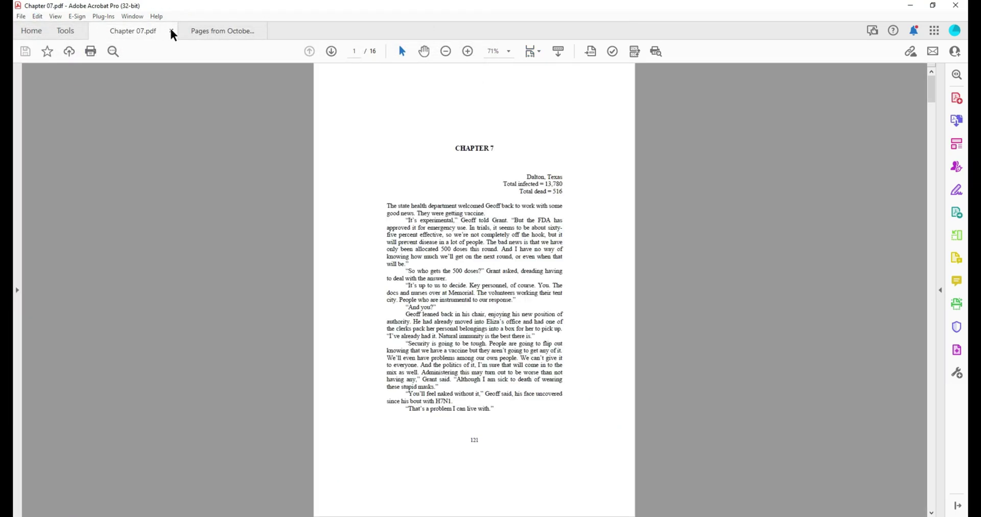
- Begin saving the Chapter 8 pages as 'Chapter 08' in the October Birds folder
click(21, 16)
click(49, 108)
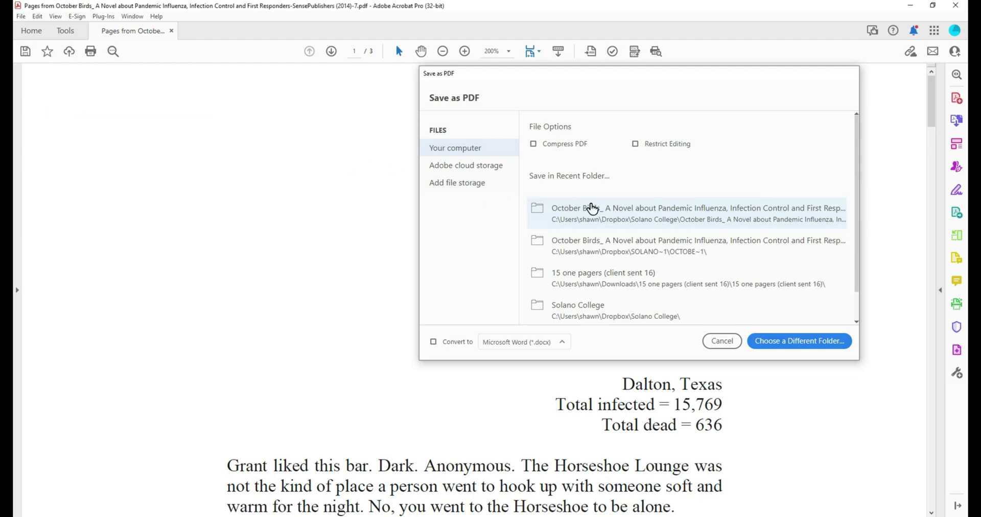
click(591, 208)
text(Chapter 0)
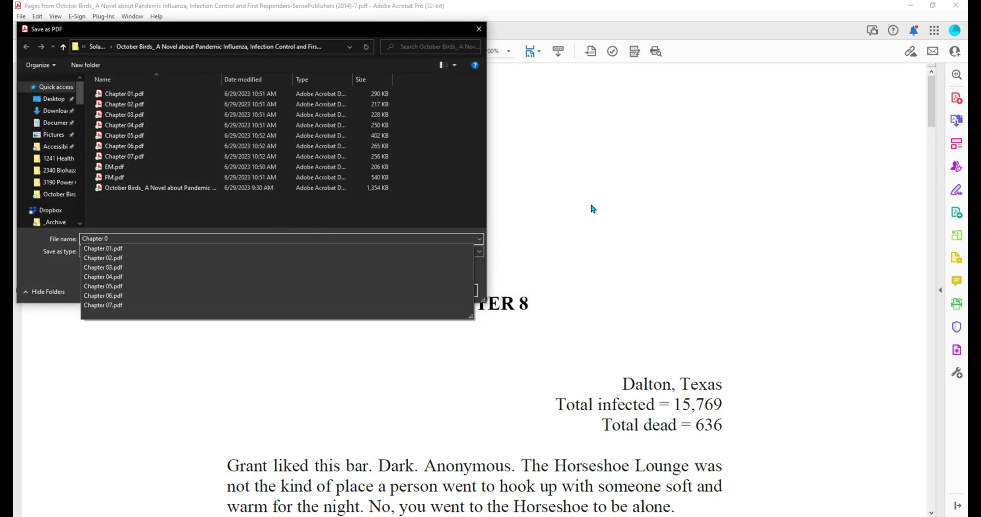